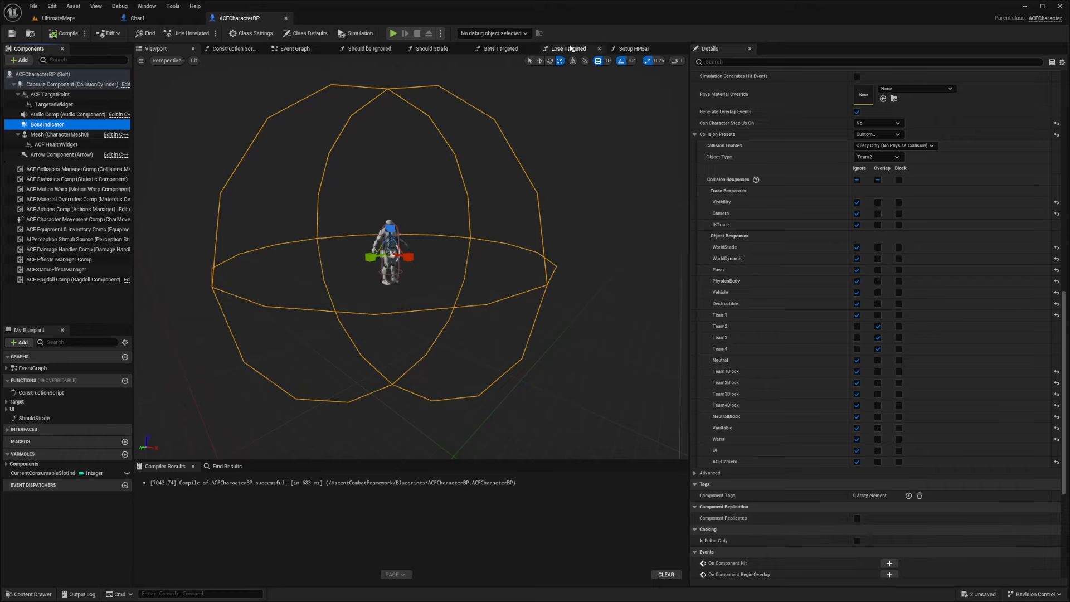
- Move the On Target Acquired and On Target Lost node groups up beneath the BeginPlay chain in the Event Graph
click(293, 50)
drag(478, 239, 248, 390)
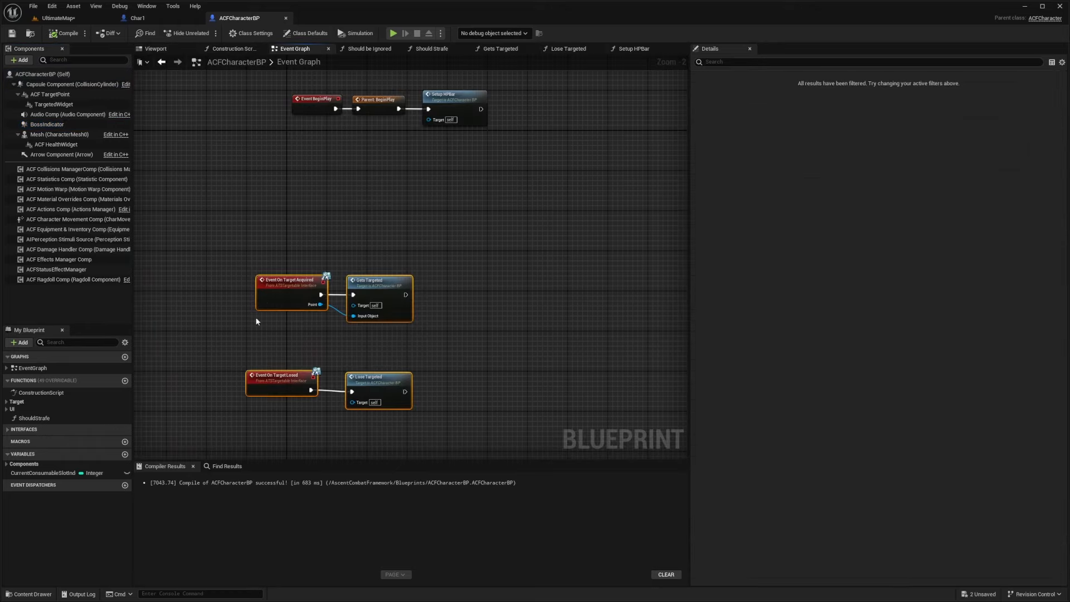
drag(282, 292, 318, 166)
click(226, 156)
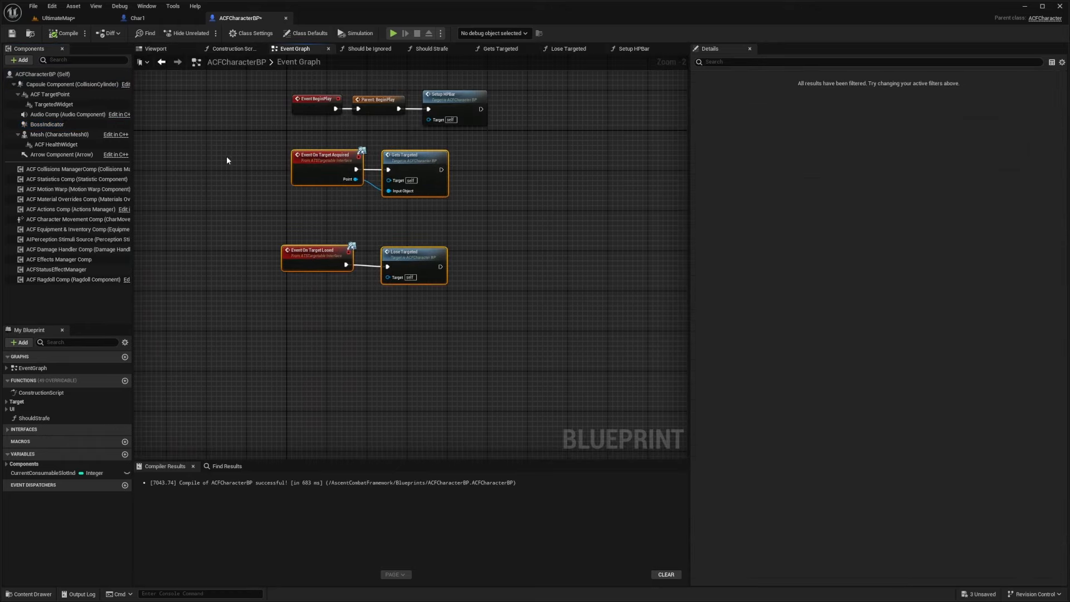
- Add On Component Begin Overlap and On Component End Overlap events for BossIndicator, placing the end event beneath the begin event
click(63, 124)
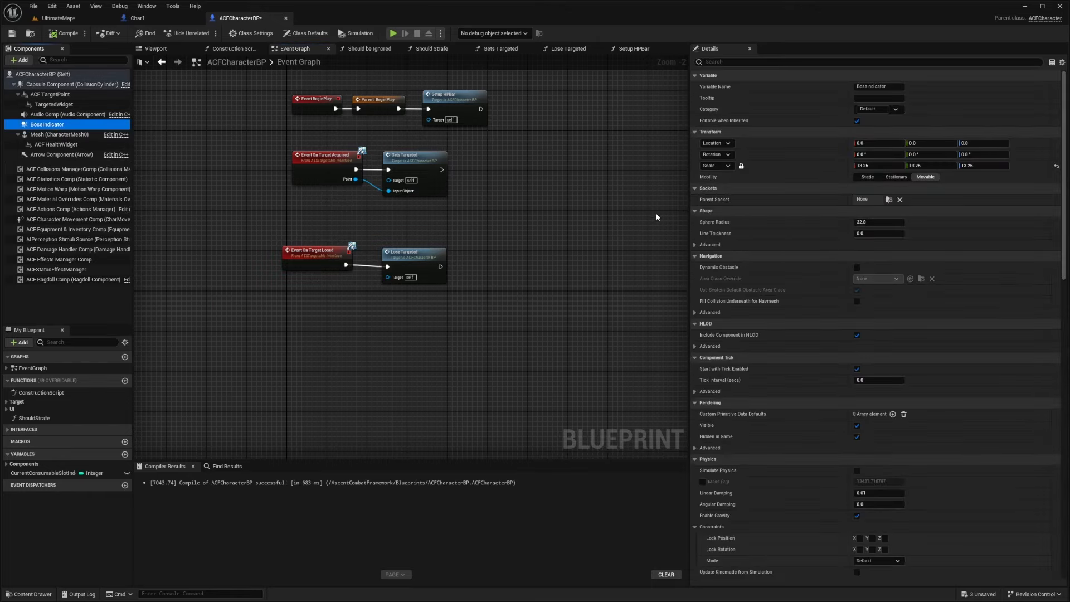
scroll(716, 338, down, 15)
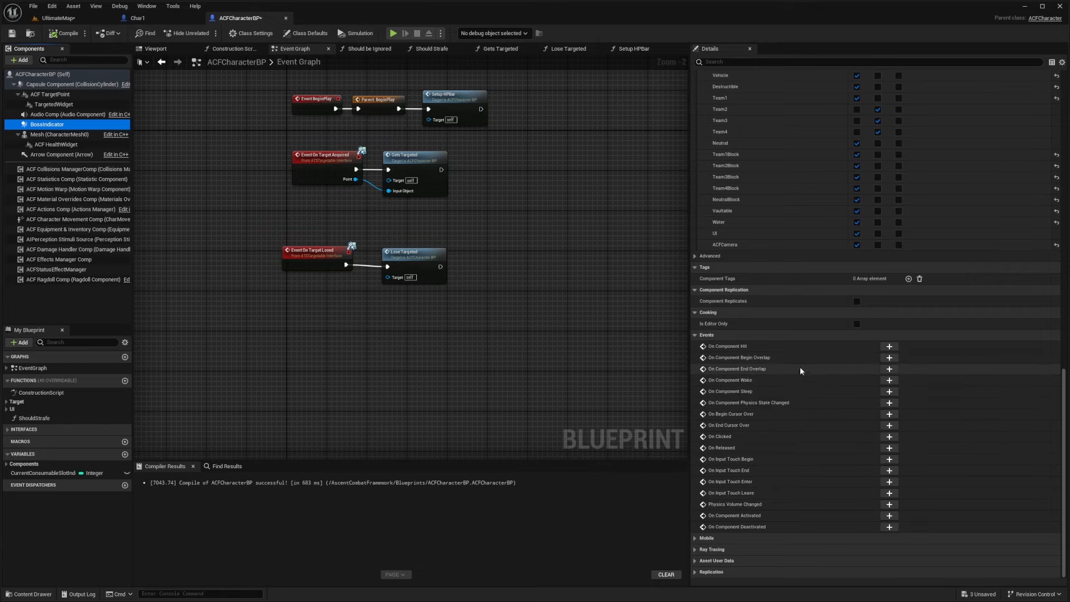
click(890, 358)
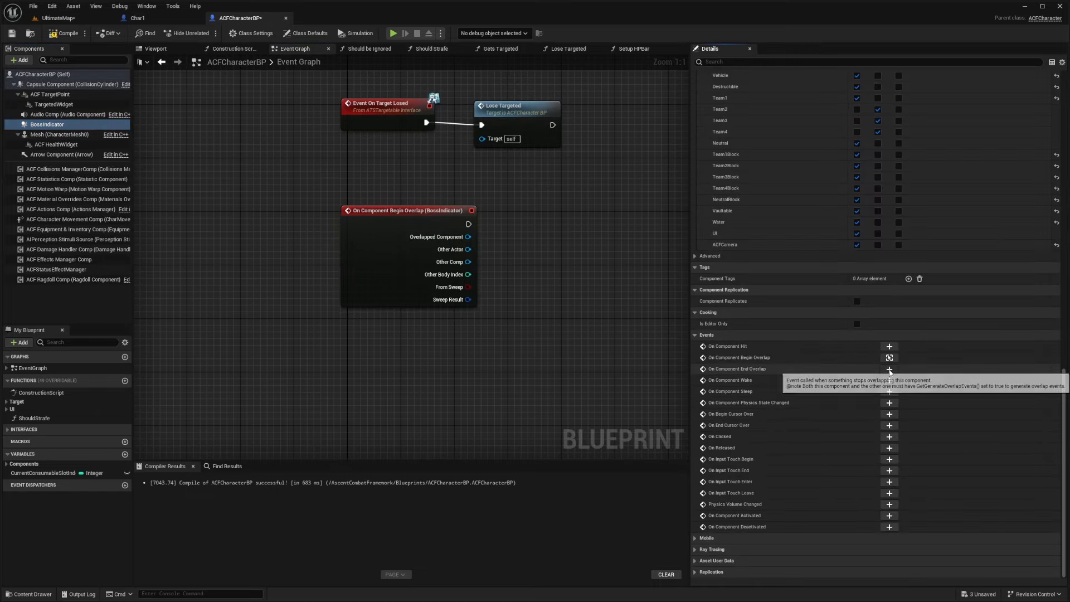
click(889, 369)
right_drag(494, 279, 468, 295)
drag(390, 240, 389, 268)
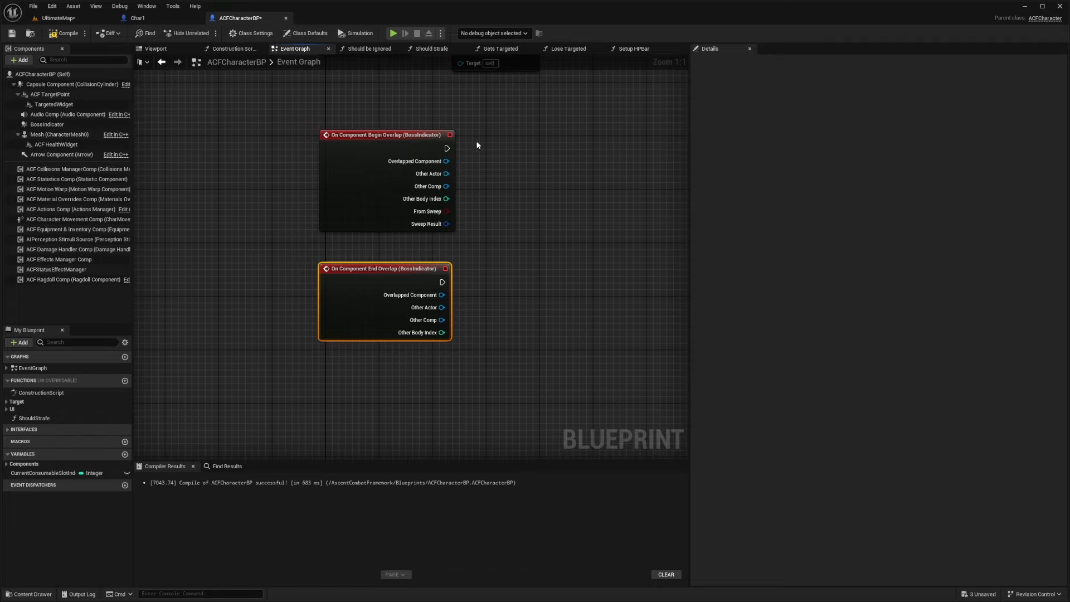
- Locate the goblin boss in the UltimateMap level and inspect its GoblinChamp_BP blueprint, including the character viewport, and close it
drag(447, 150, 484, 151)
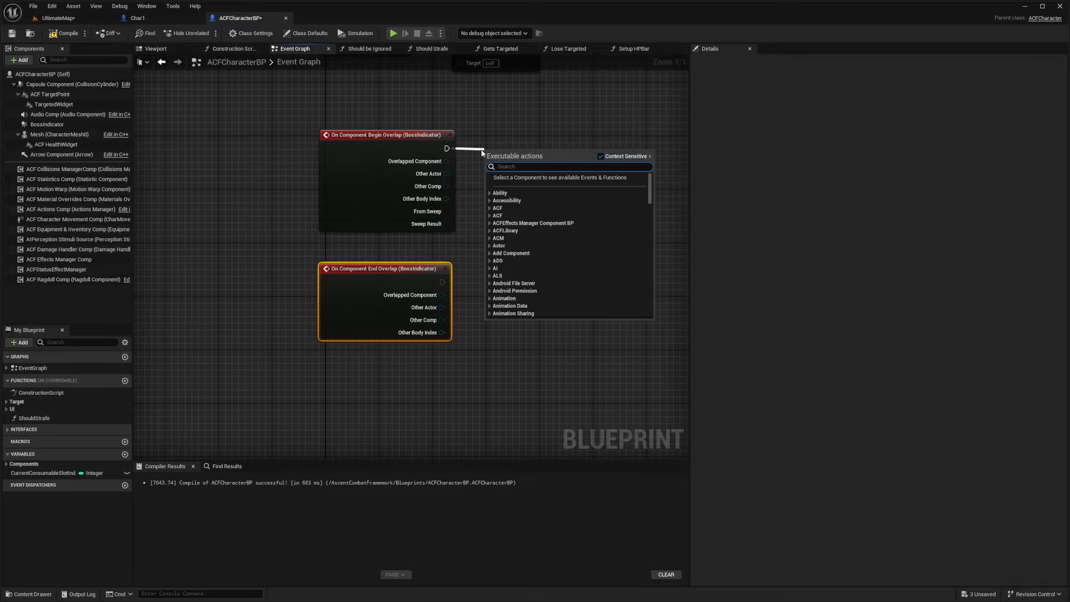
click(58, 18)
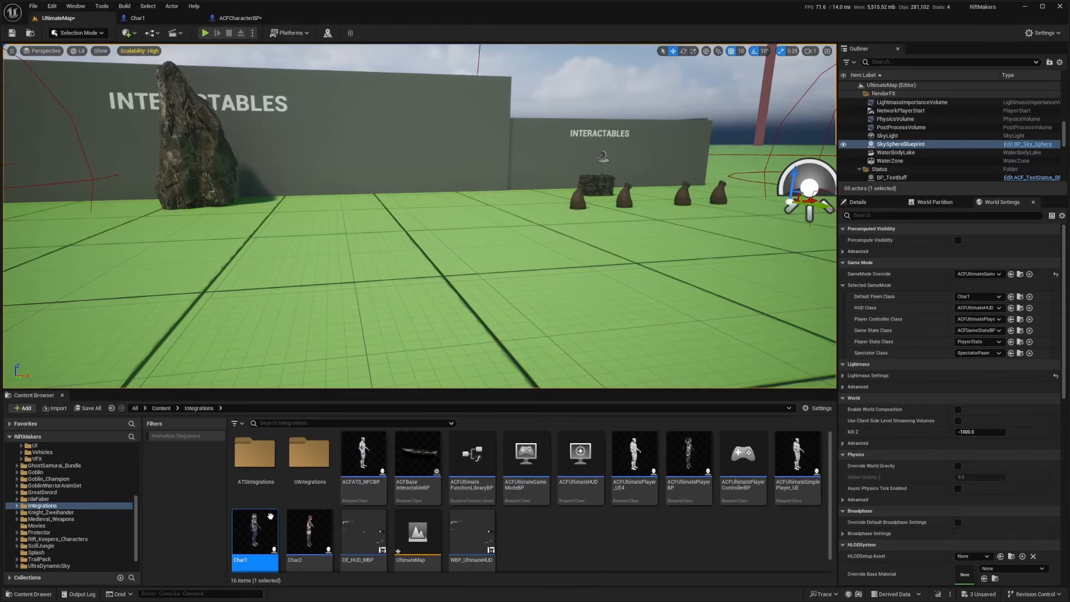
right_drag(453, 155, 457, 149)
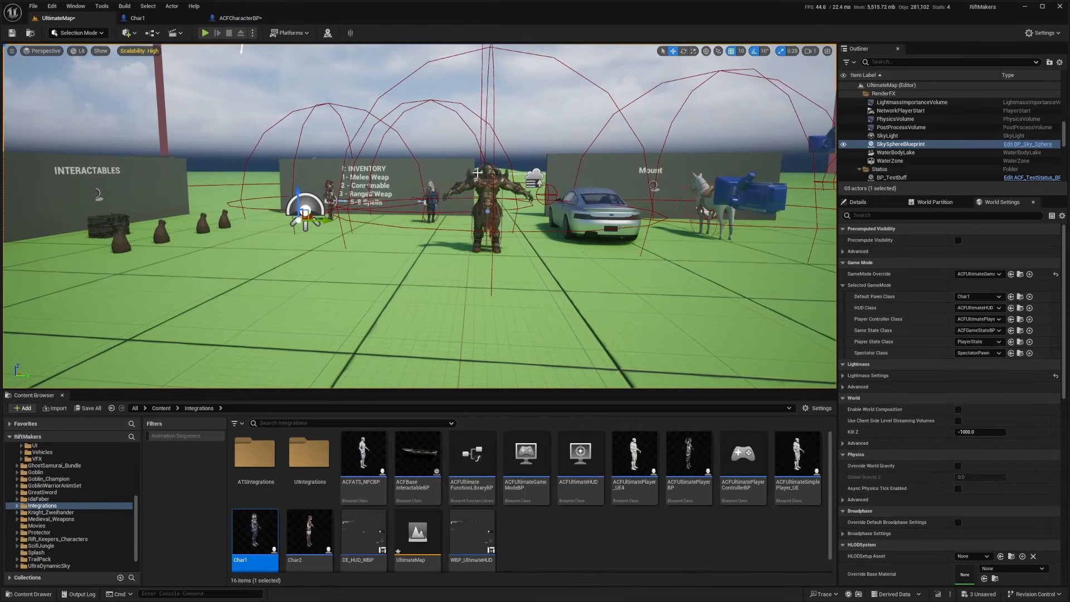
click(486, 206)
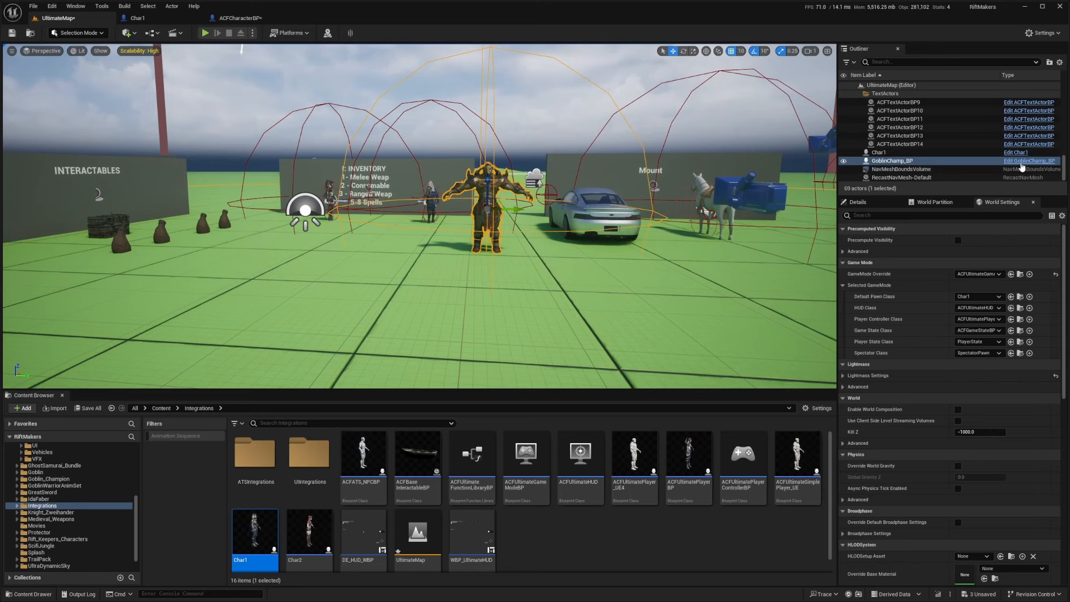
key(f)
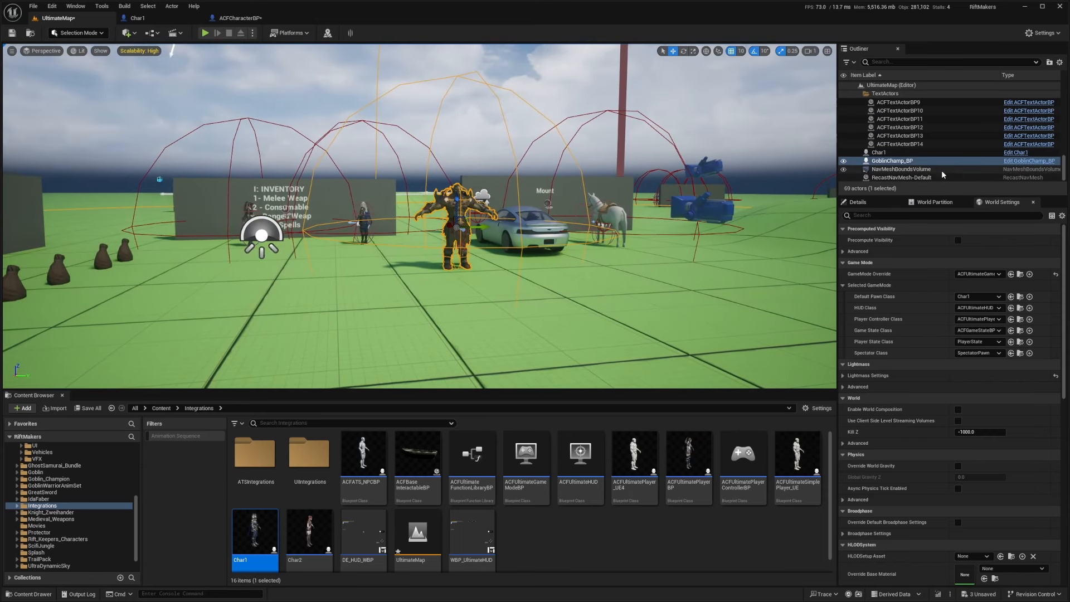
click(1026, 161)
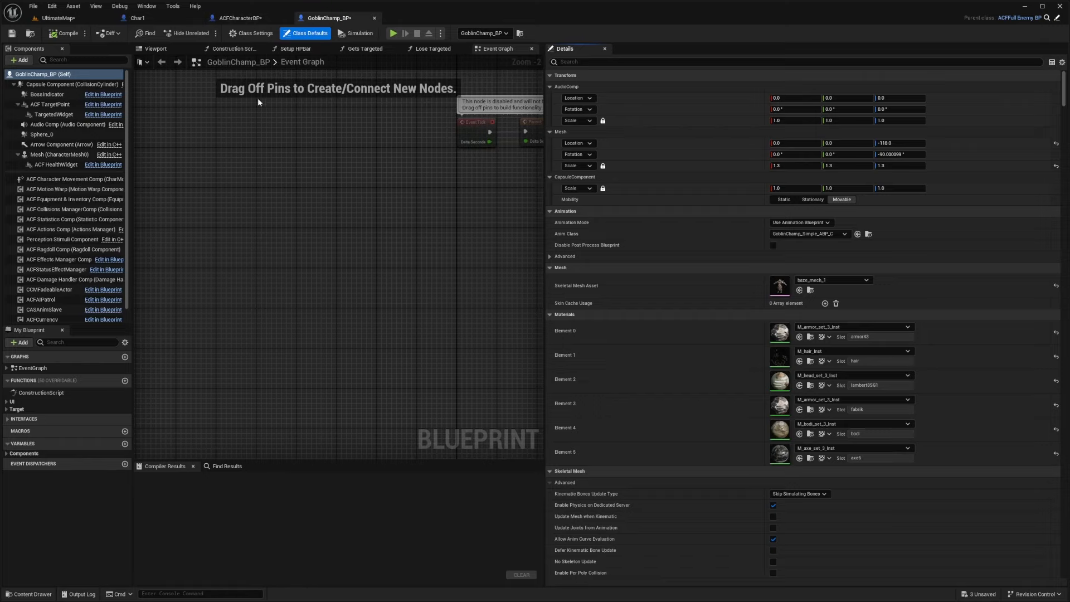
click(160, 50)
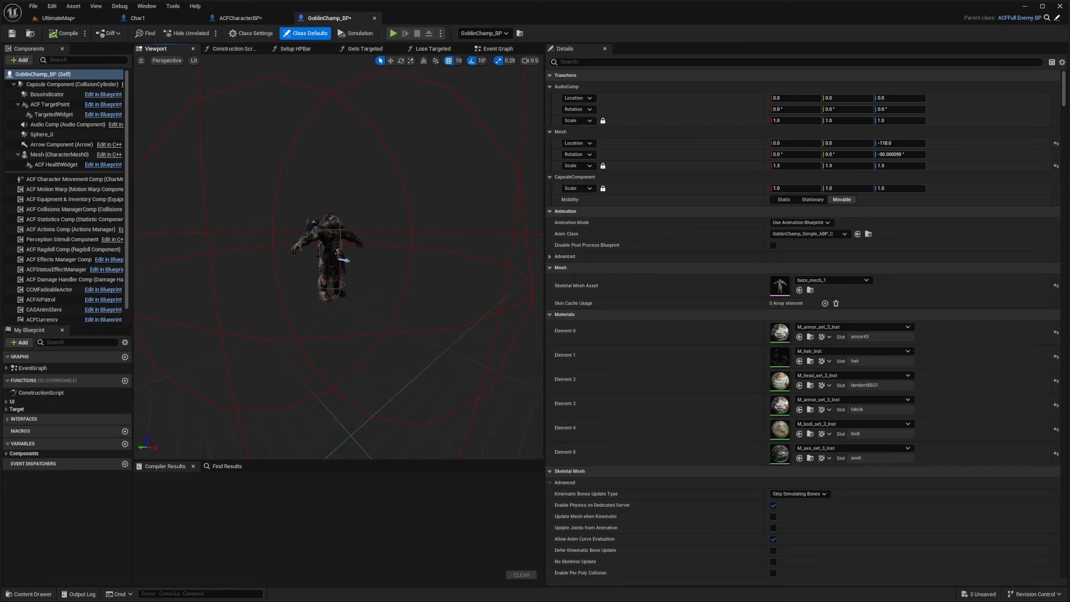
click(201, 143)
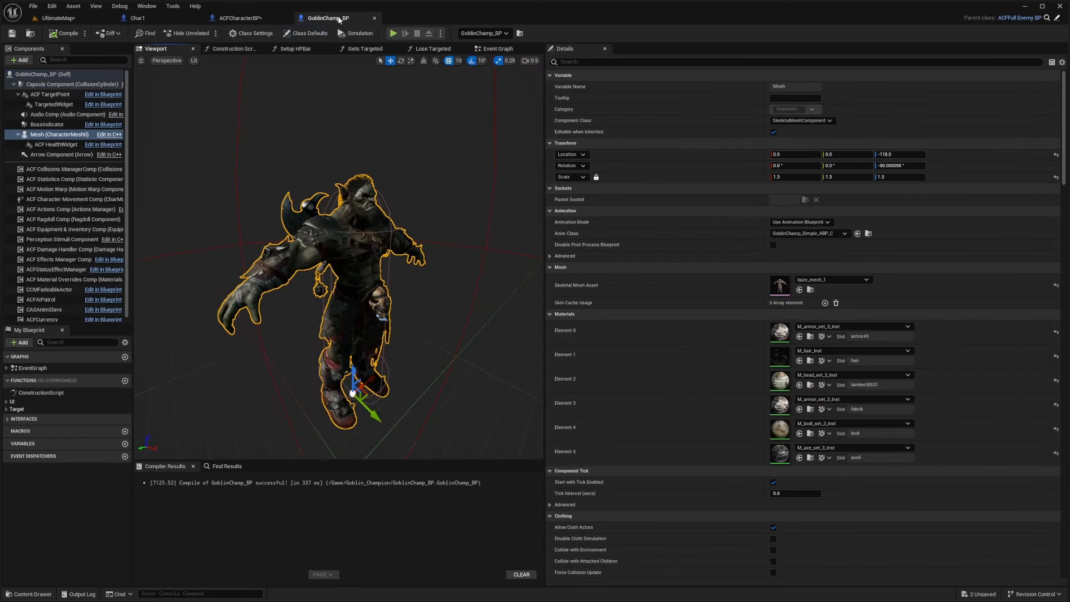
click(374, 19)
- Add a Cast To GoblinChamp_BP node to the execution output of BossIndicator's begin overlap event
drag(368, 145, 394, 146)
text(cast to gobli)
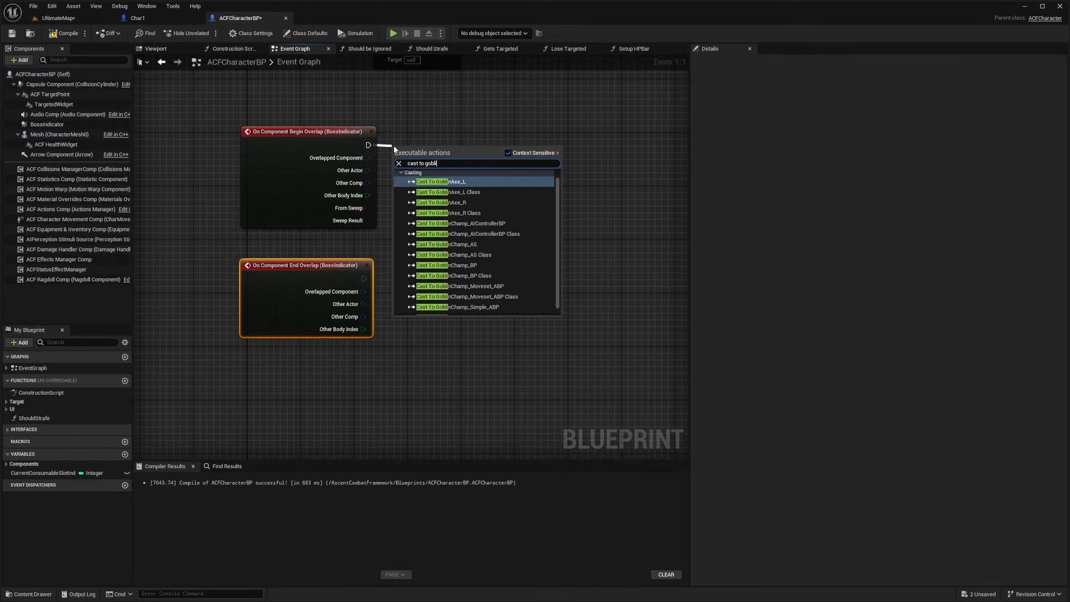
key(Down)
key(Down)
key(Down)
key(Down)
key(Down)
key(Down)
key(Down)
key(Down)
key(Return)
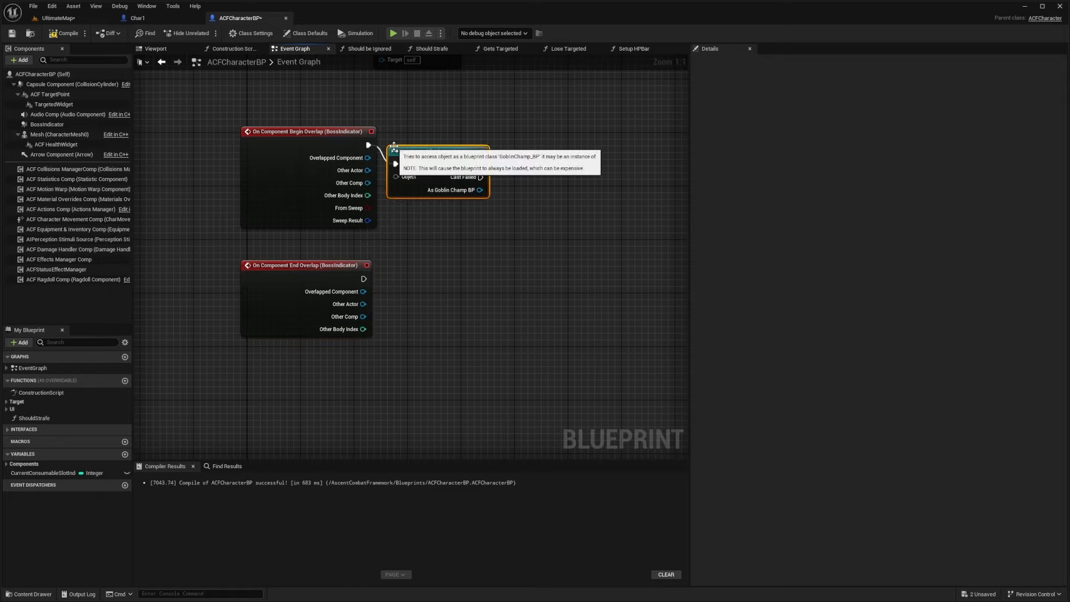
- Connect the begin overlap event's Other Actor to the cast's Object input and arrange the cast node beside the event
drag(415, 161, 428, 148)
drag(352, 172, 413, 162)
drag(512, 122, 315, 161)
right_drag(465, 128, 368, 119)
drag(429, 106, 315, 163)
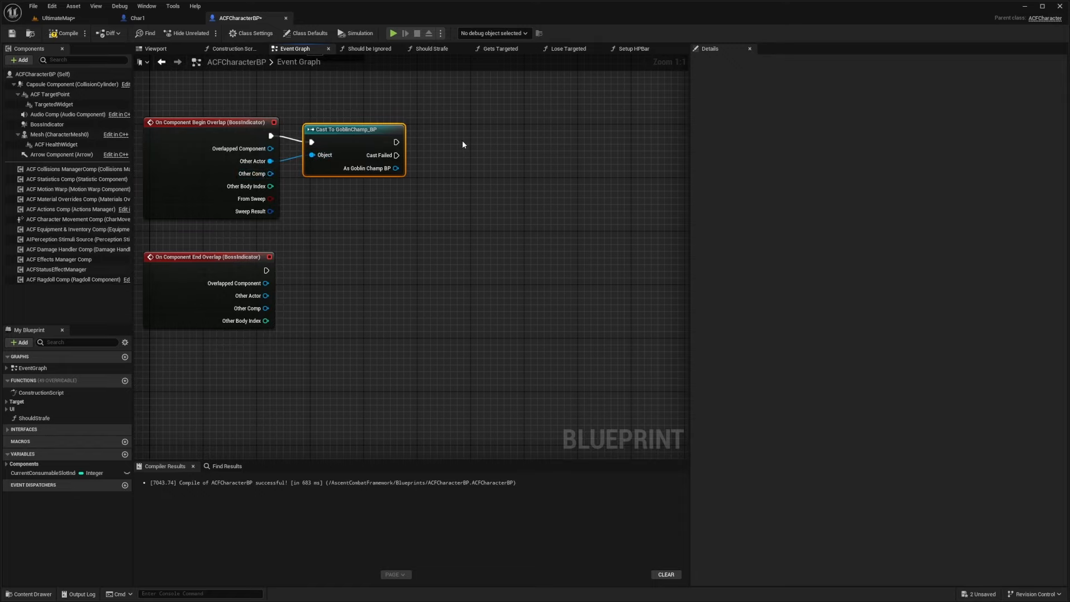
drag(508, 119, 224, 142)
right_drag(483, 142, 433, 147)
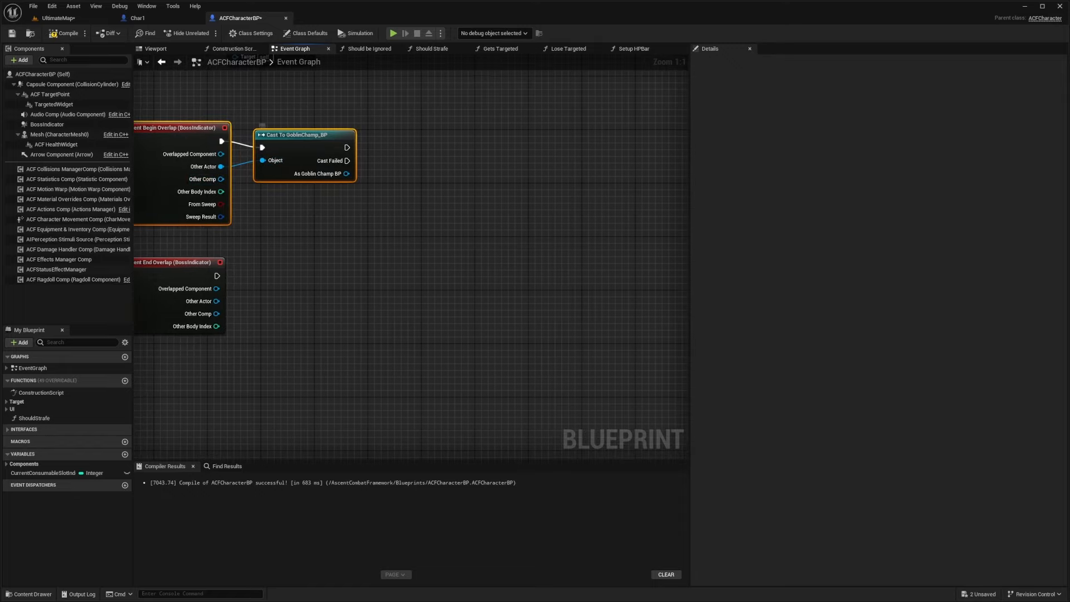
- Add a Create Widget node after the successful GoblinChamp_BP cast and save the blueprint
drag(346, 147, 376, 147)
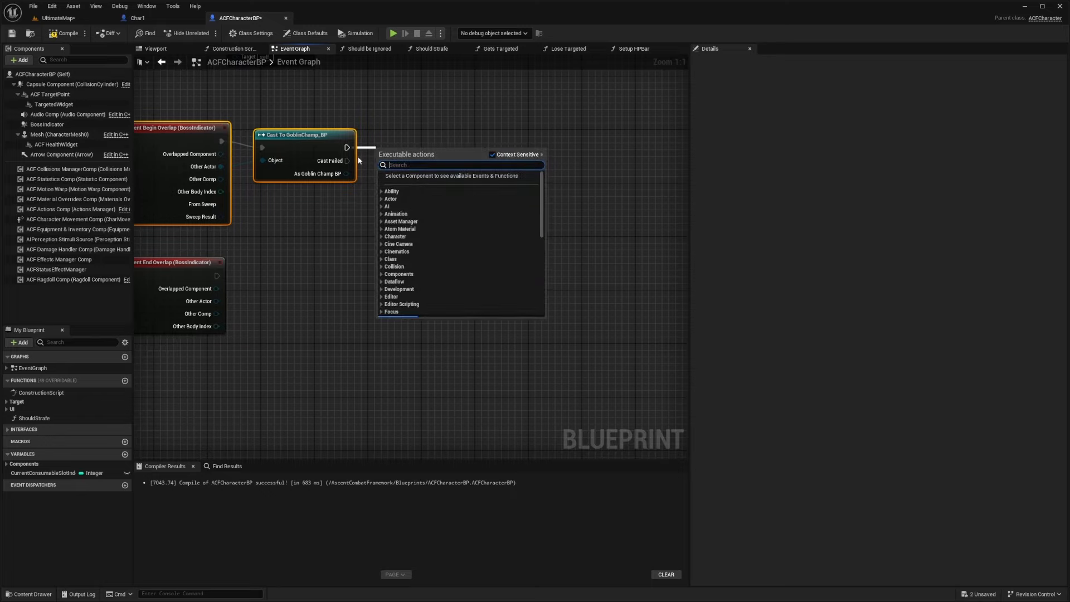
text(create wi)
key(Return)
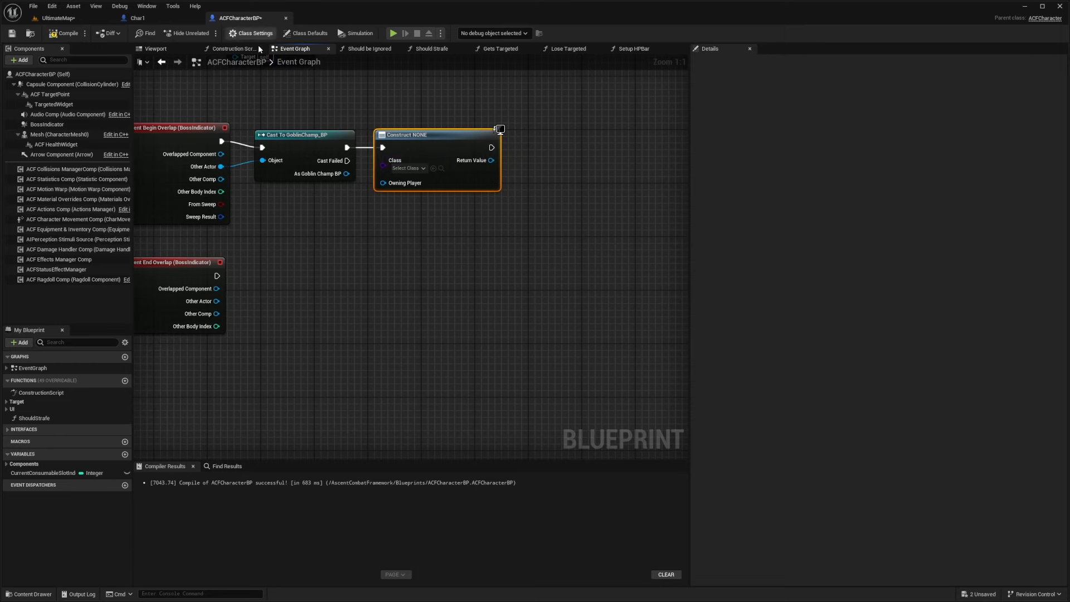
key(ctrl+s)
- Search all project content for "character info" and open the CharacterInfo_WBP widget blueprint
click(66, 19)
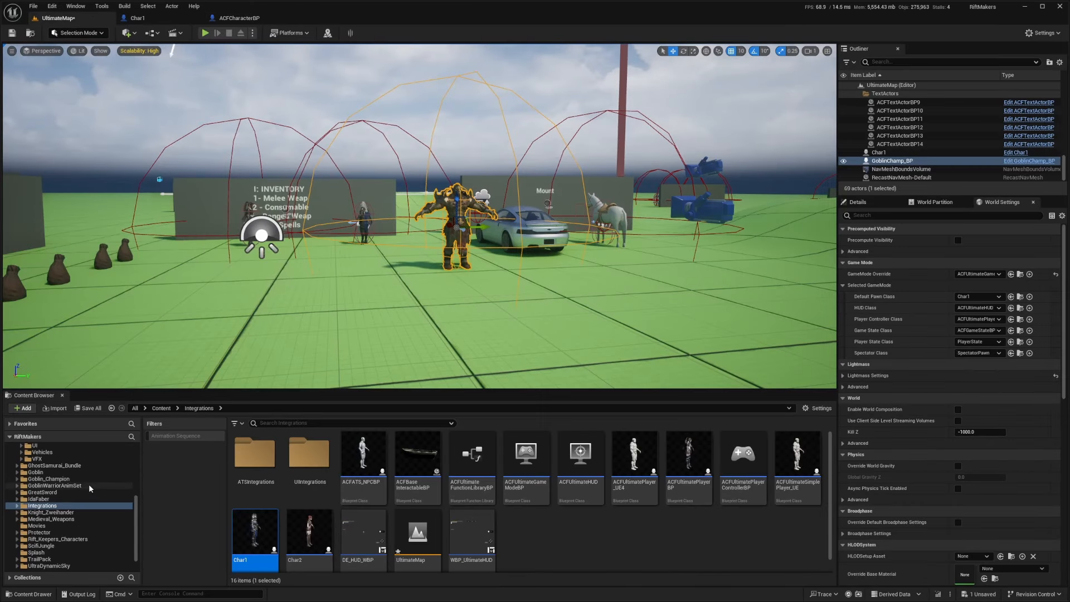
scroll(66, 496, up, 8)
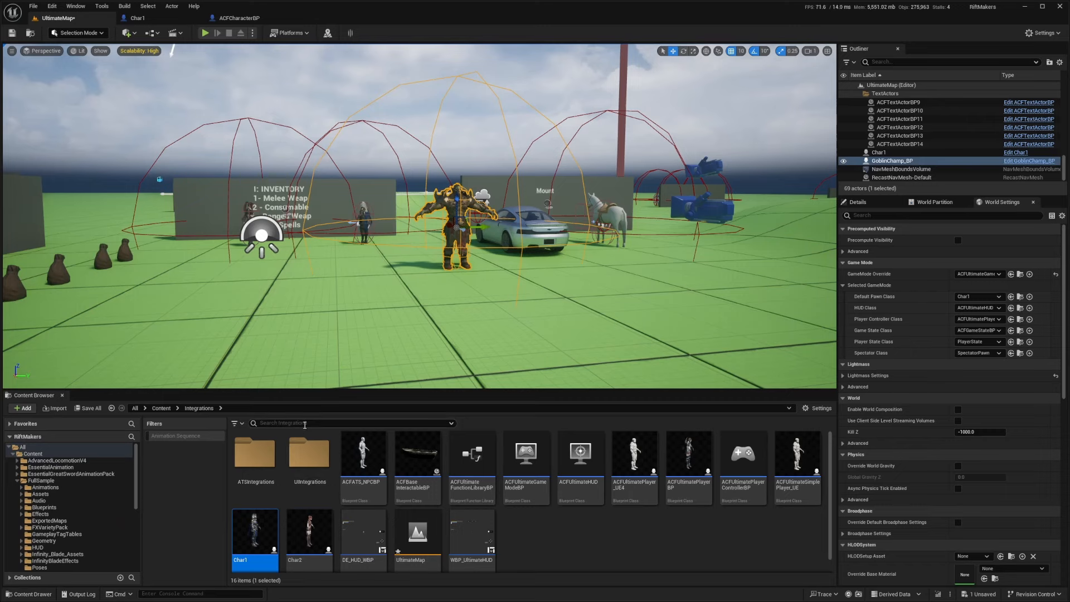
text(ter info)
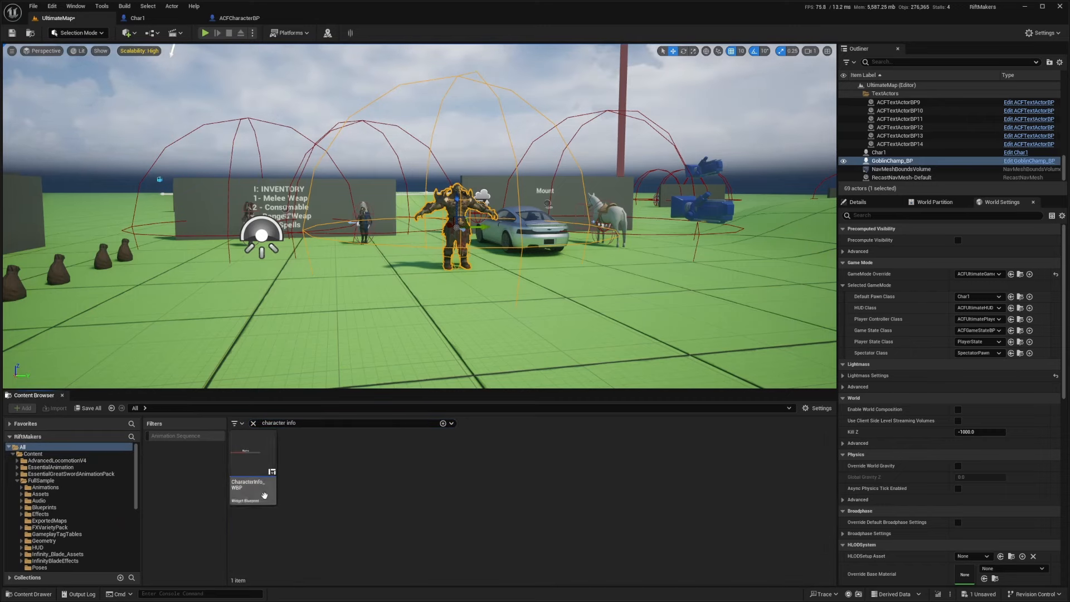
click(262, 478)
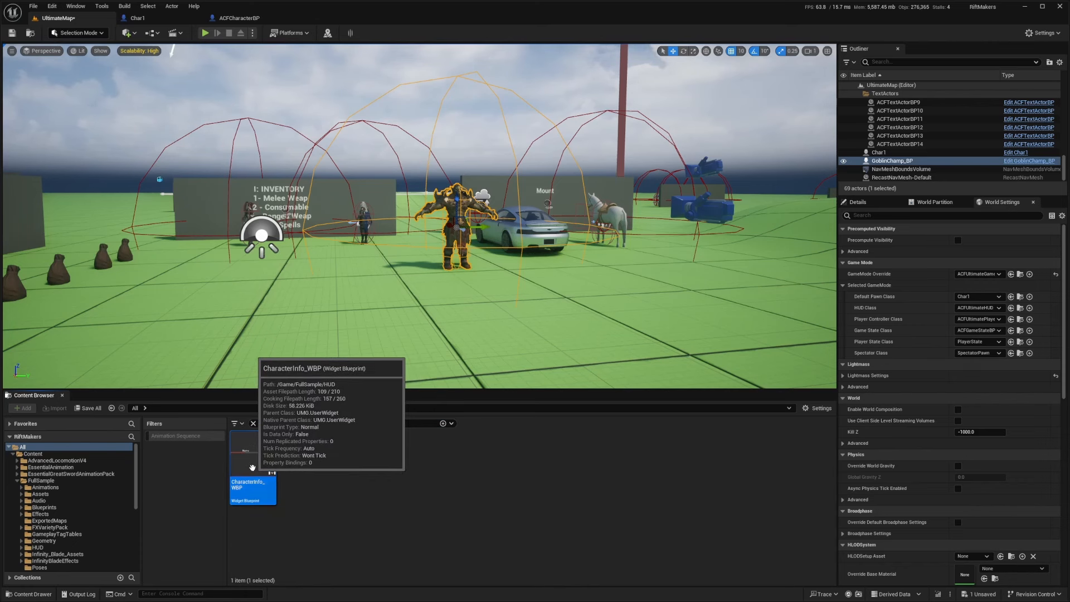
double_click(262, 478)
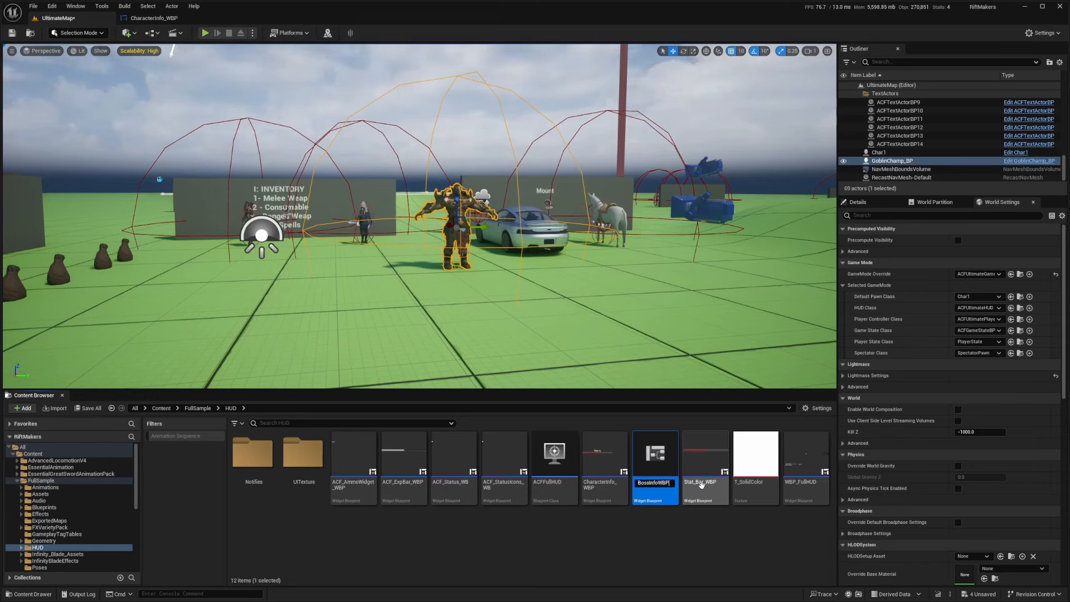
- Name the new widget copy in the HUD folder BossInfo_WBP and open it with the designer preview set to Fill Screen
key(Return)
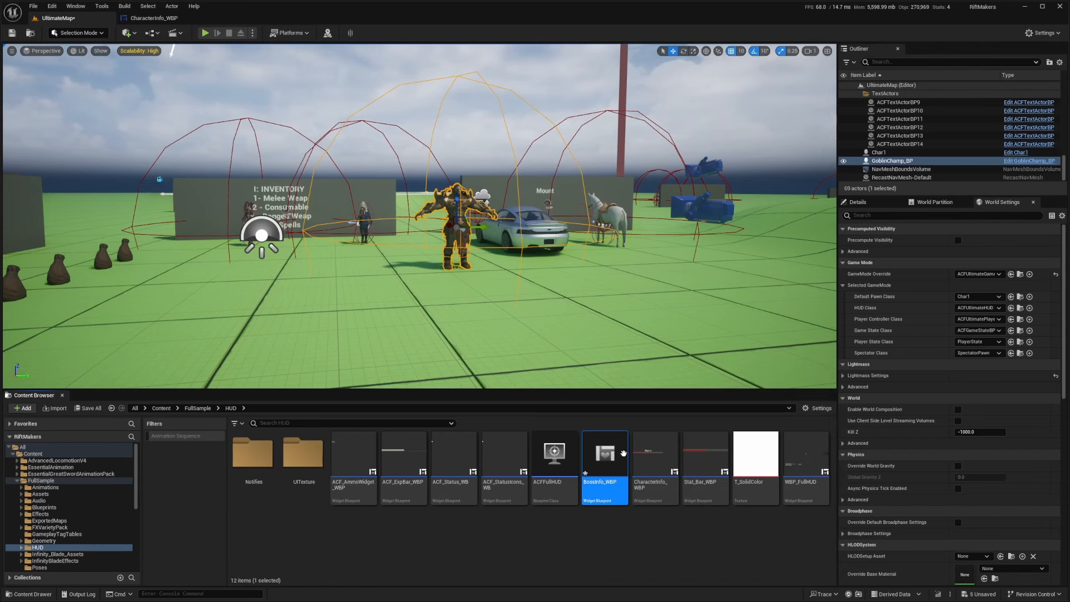
double_click(602, 454)
click(753, 57)
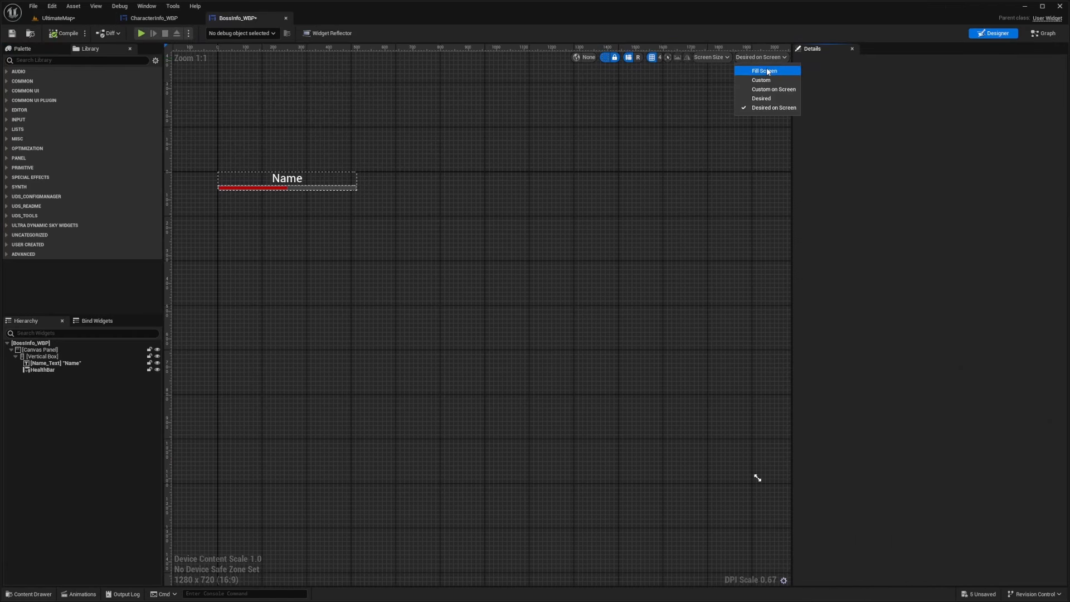
click(764, 71)
- Disable Size To Content on the Vertical Box and set its size to 1600 by 100
click(42, 357)
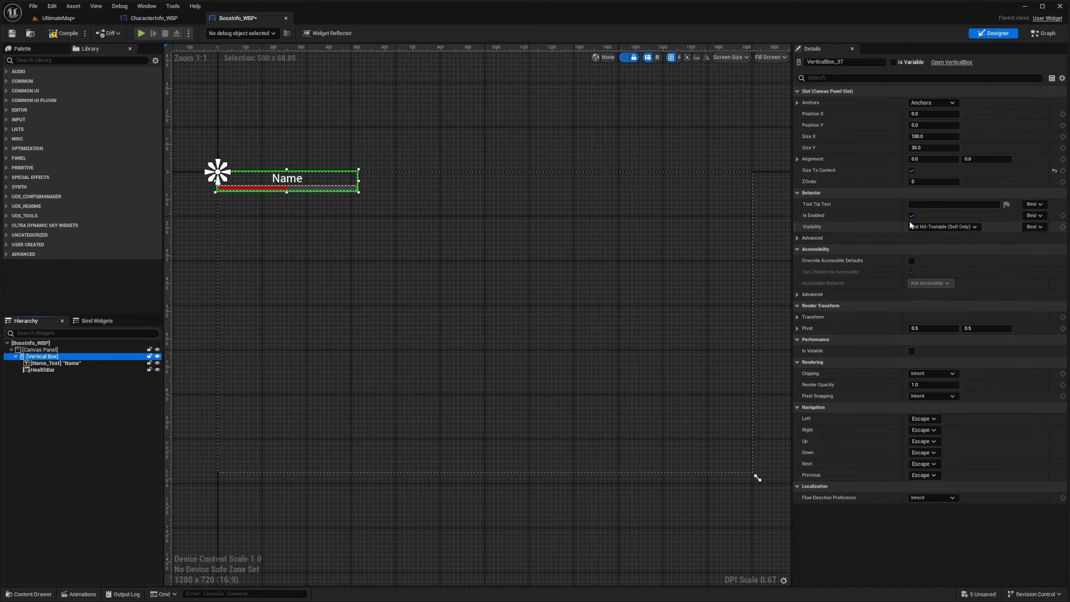
click(912, 170)
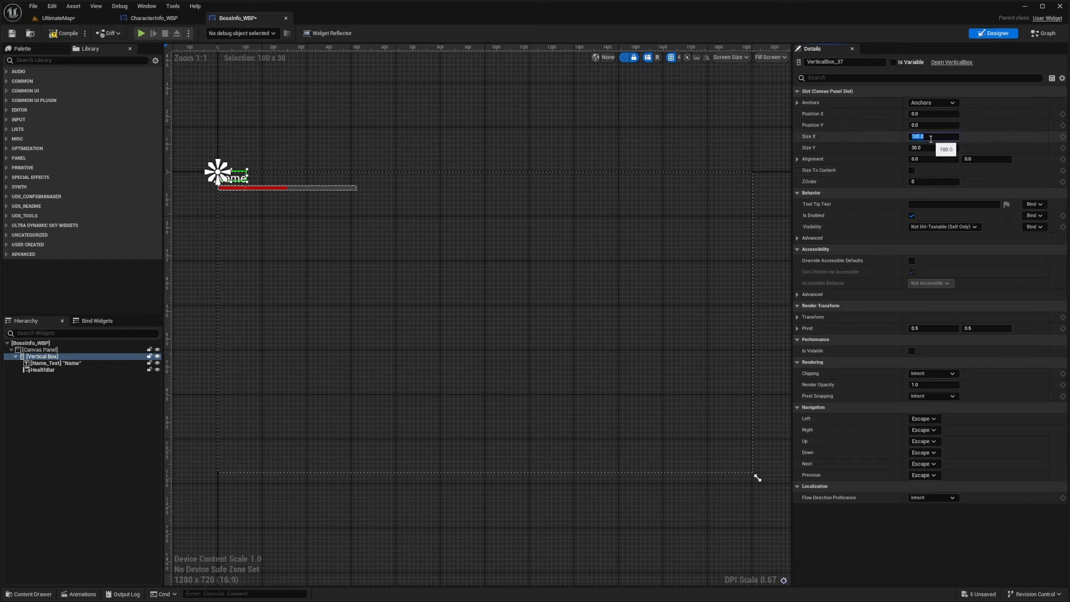
click(931, 139)
text(1600)
key(Return)
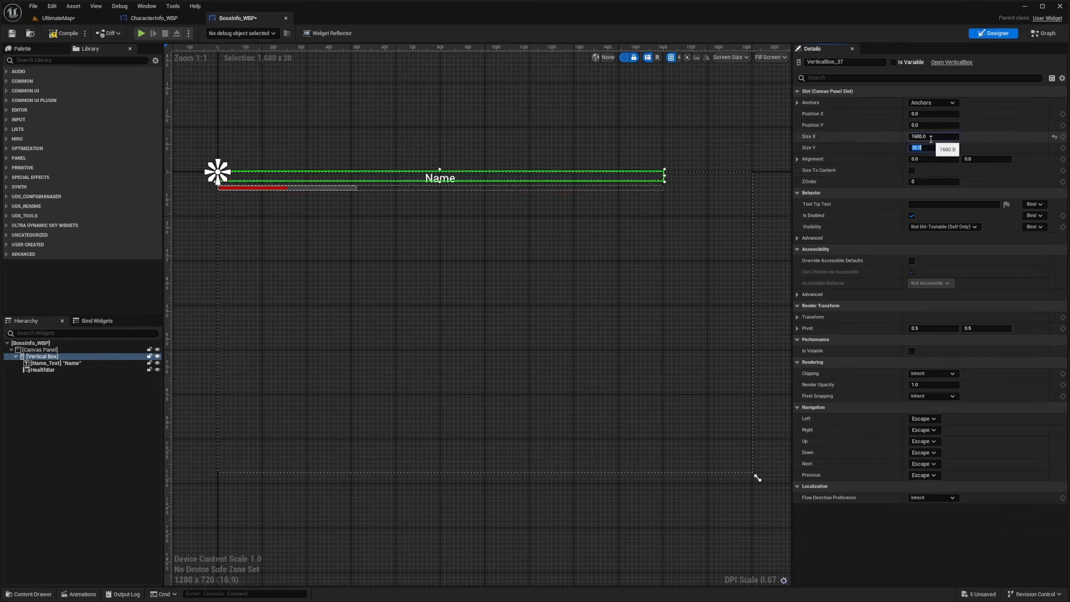
text(100)
key(Return)
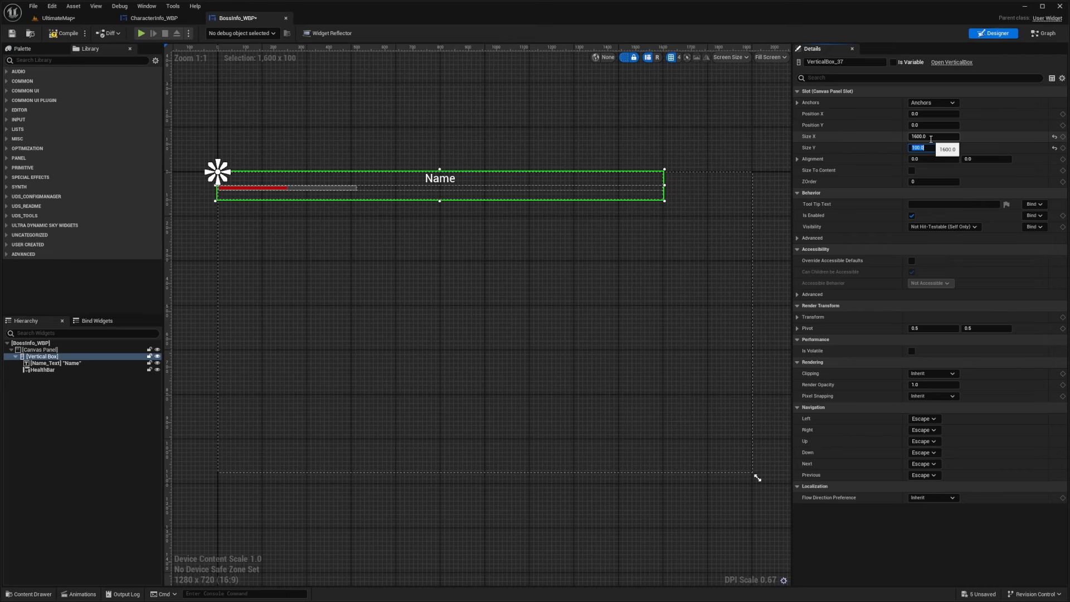
- Wrap the HealthBar in a Scale Box and set the bar's horizontal alignment to fill
click(42, 370)
right_click(44, 370)
mouse_move(99, 473)
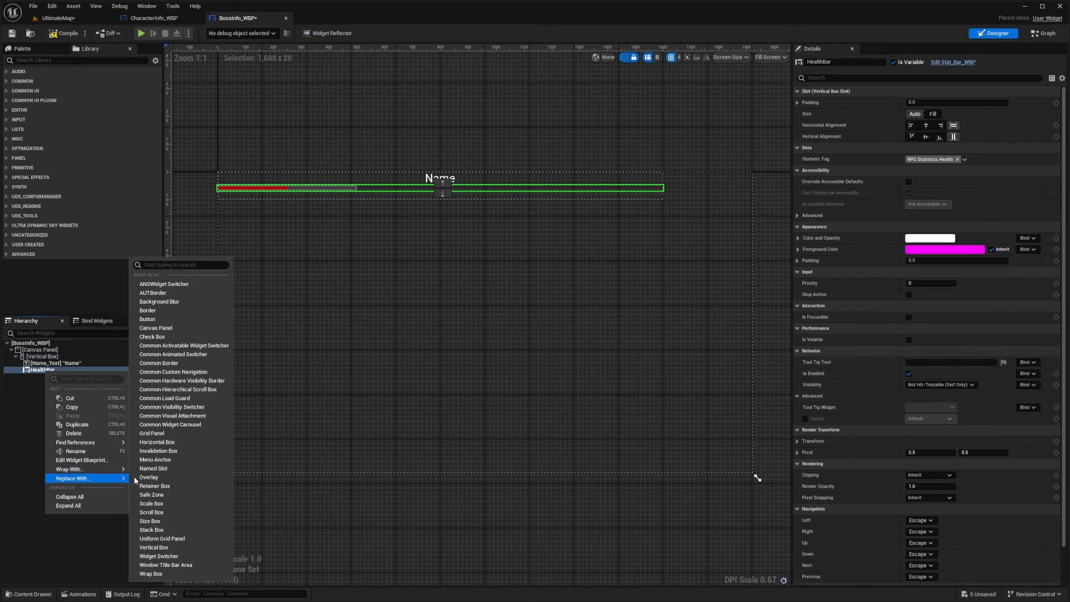
text(scale)
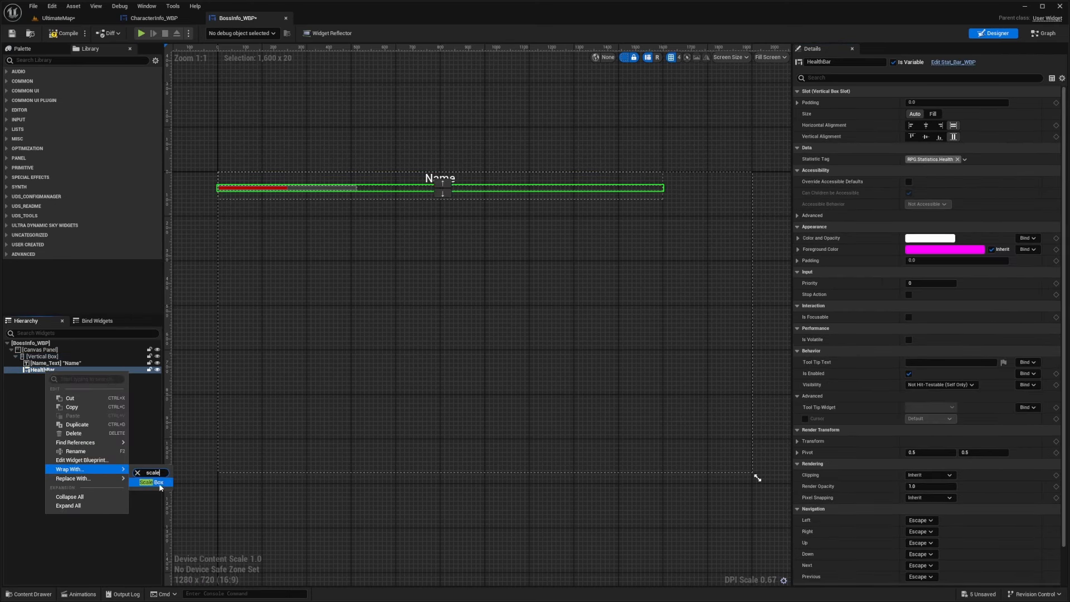
click(160, 486)
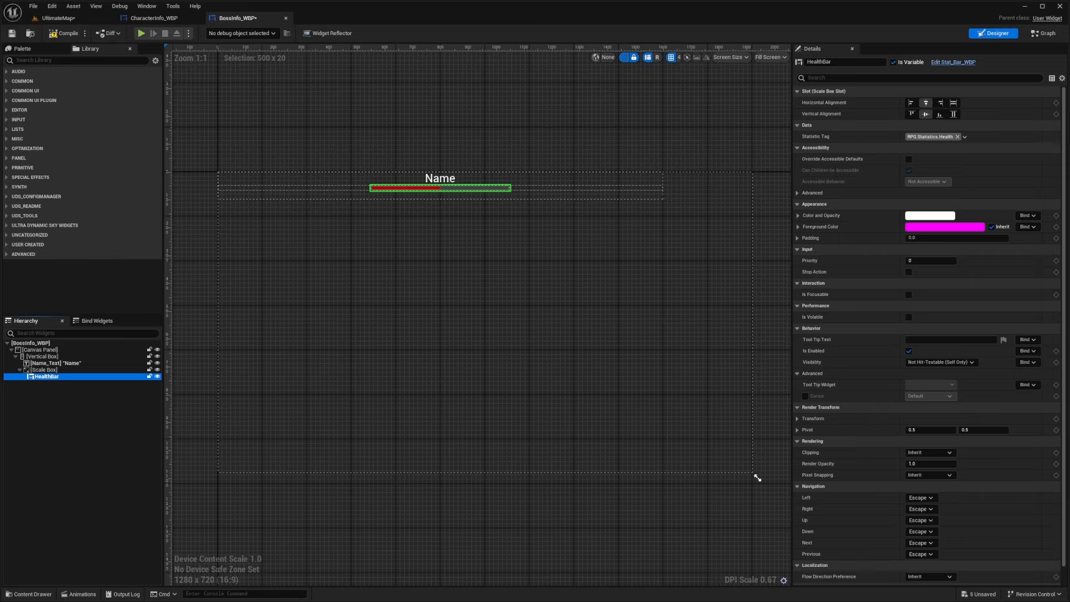
click(953, 102)
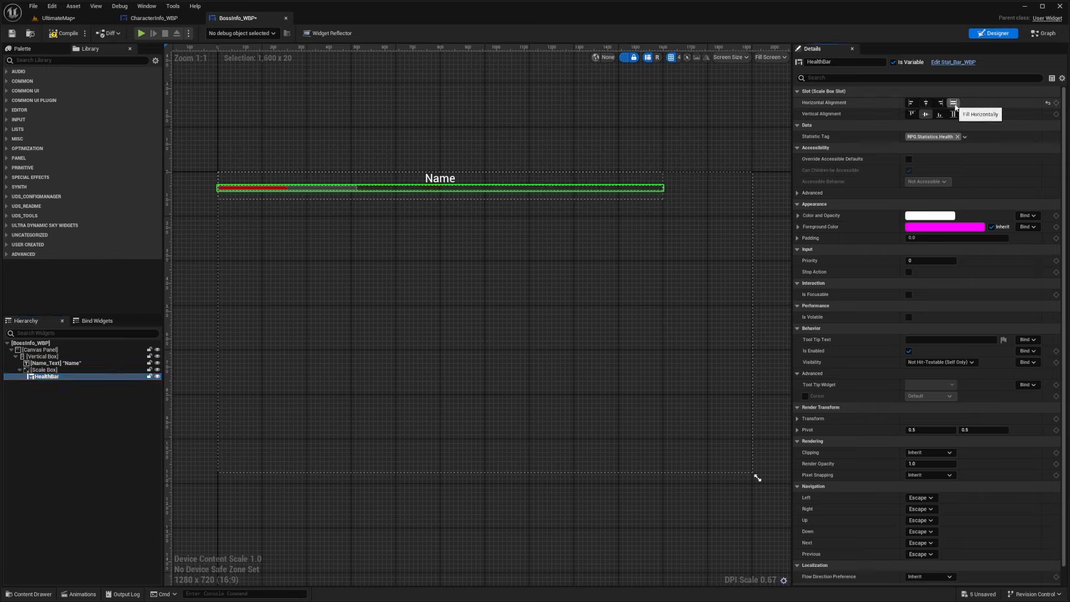
- Set the Scale Box's stretch mode to Scale to Fit X around the HealthBar
click(958, 114)
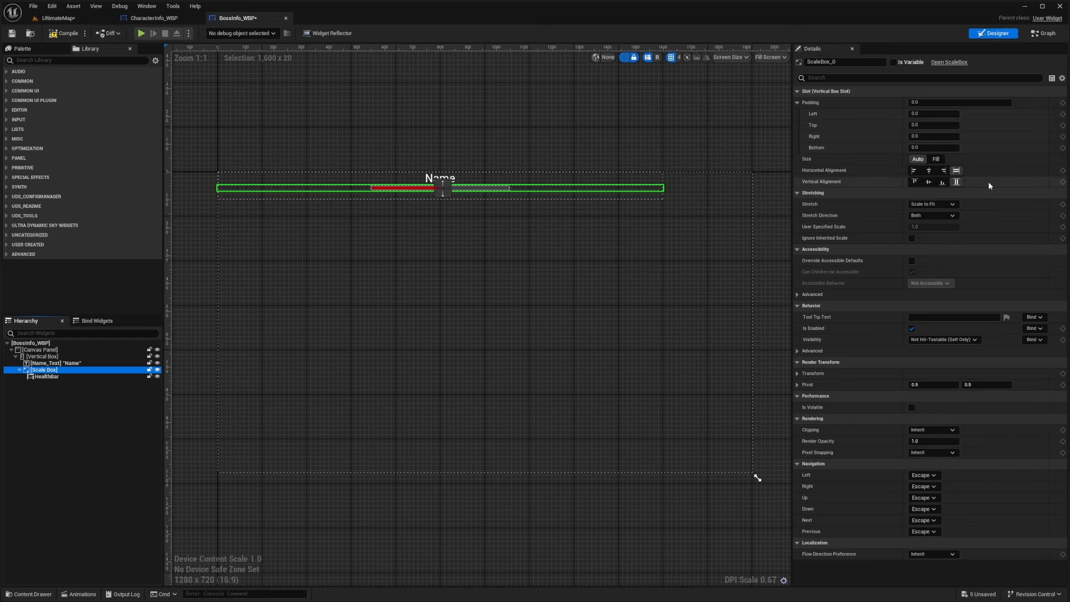
click(932, 204)
click(940, 236)
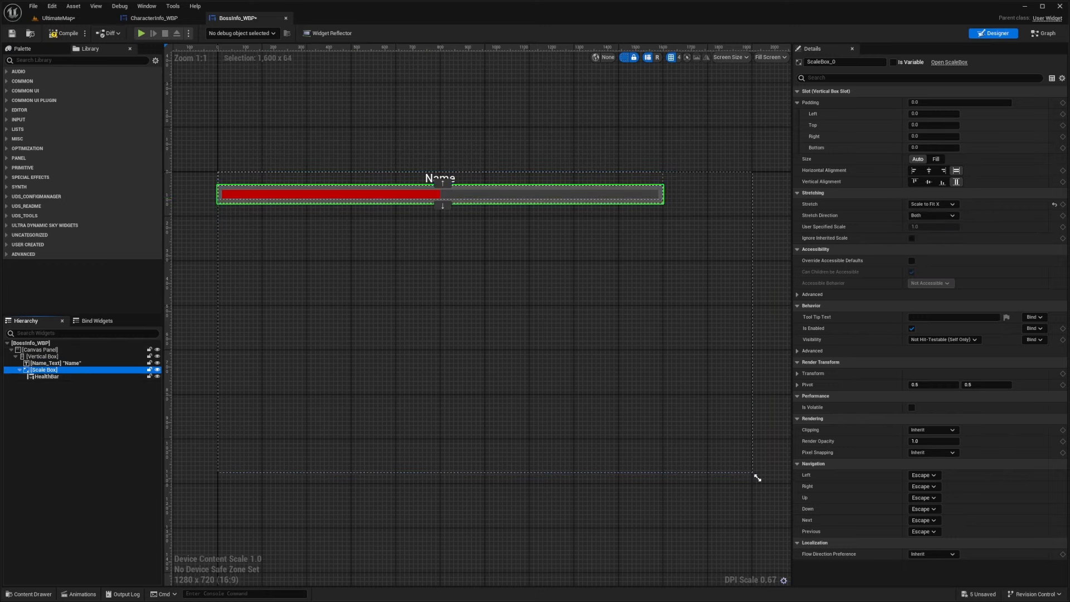
click(53, 377)
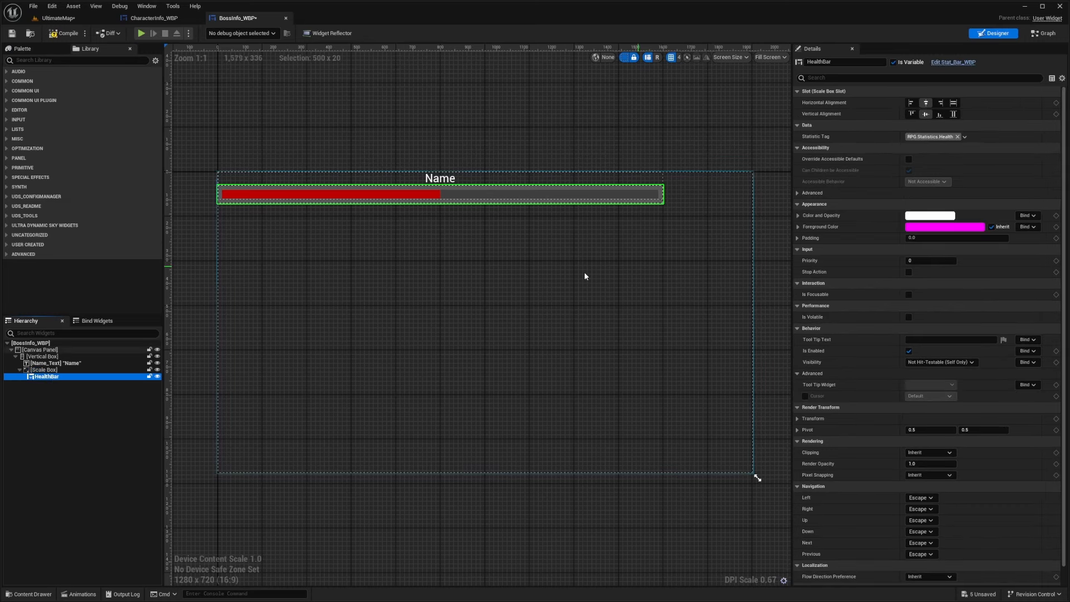
- Align Name_Text horizontally to the left and give it a left padding of 20
click(51, 362)
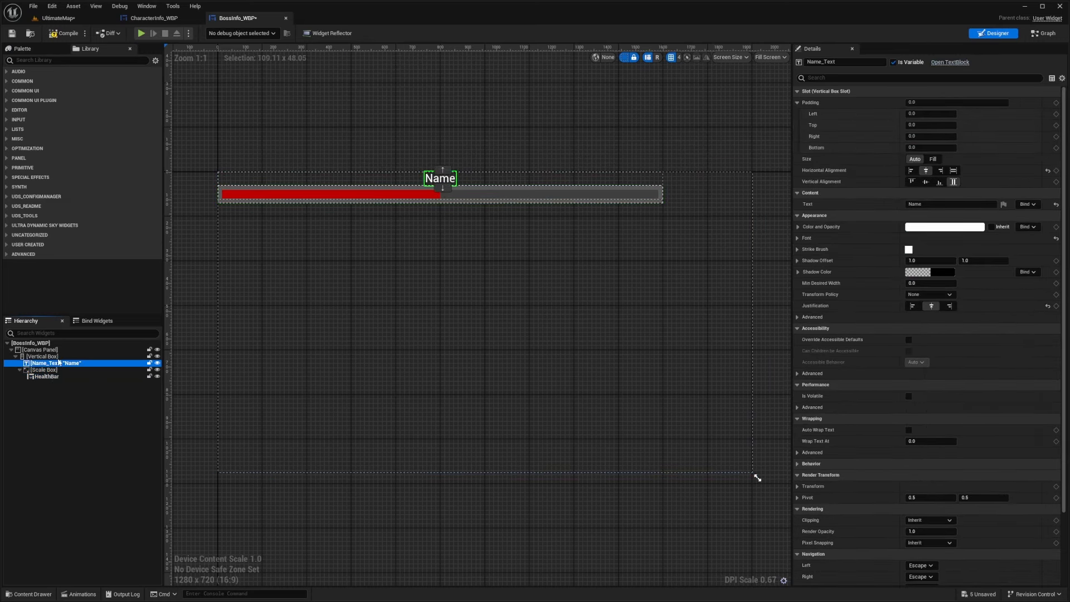
click(911, 171)
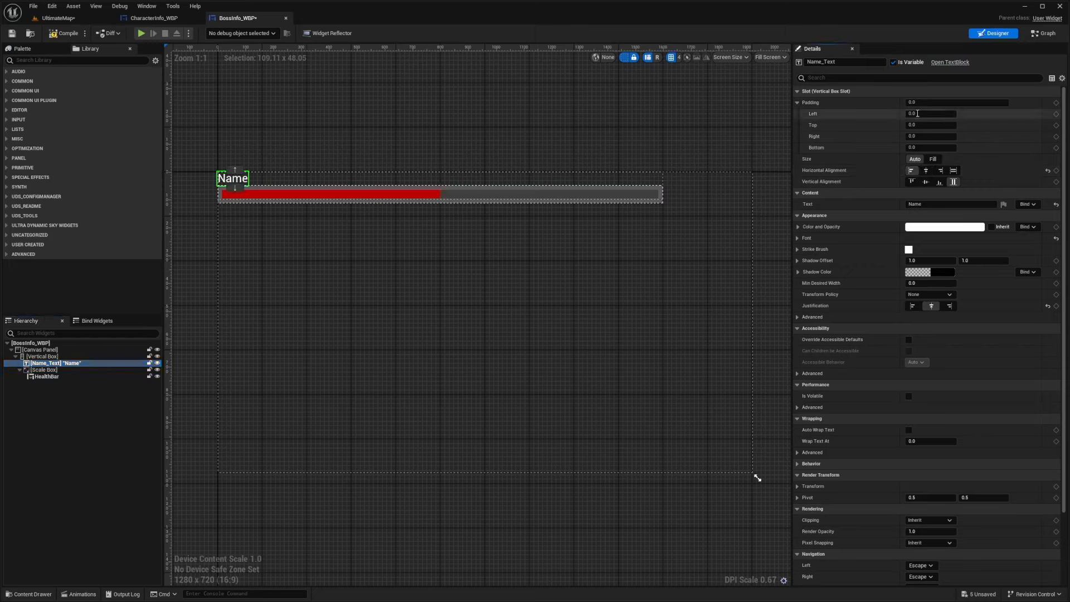
text(20)
key(Return)
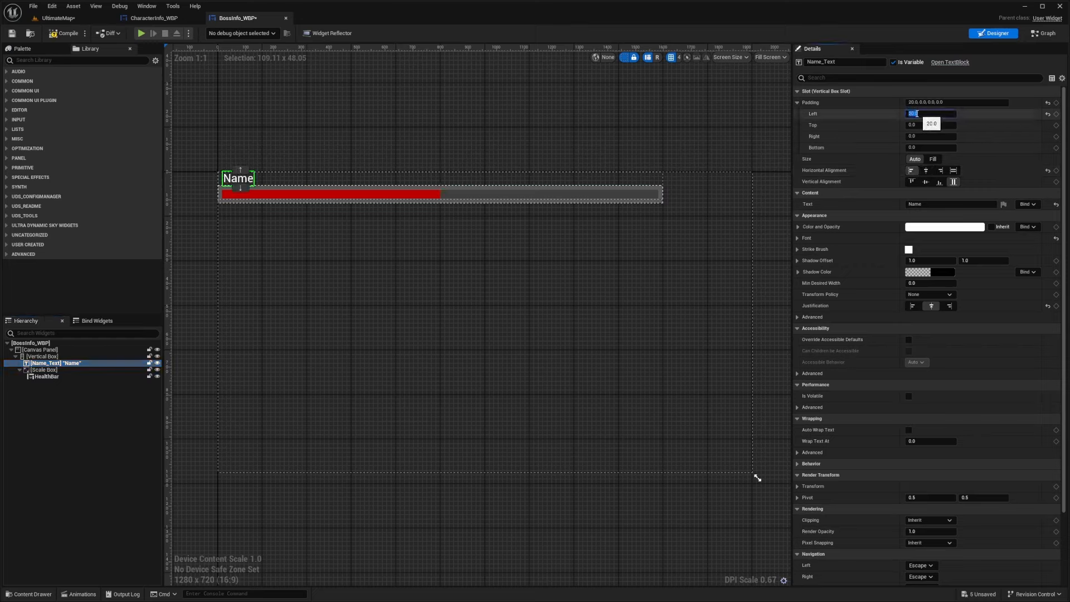
- Try a narrower width on the Vertical Box and set its Size X back to 1600
click(45, 356)
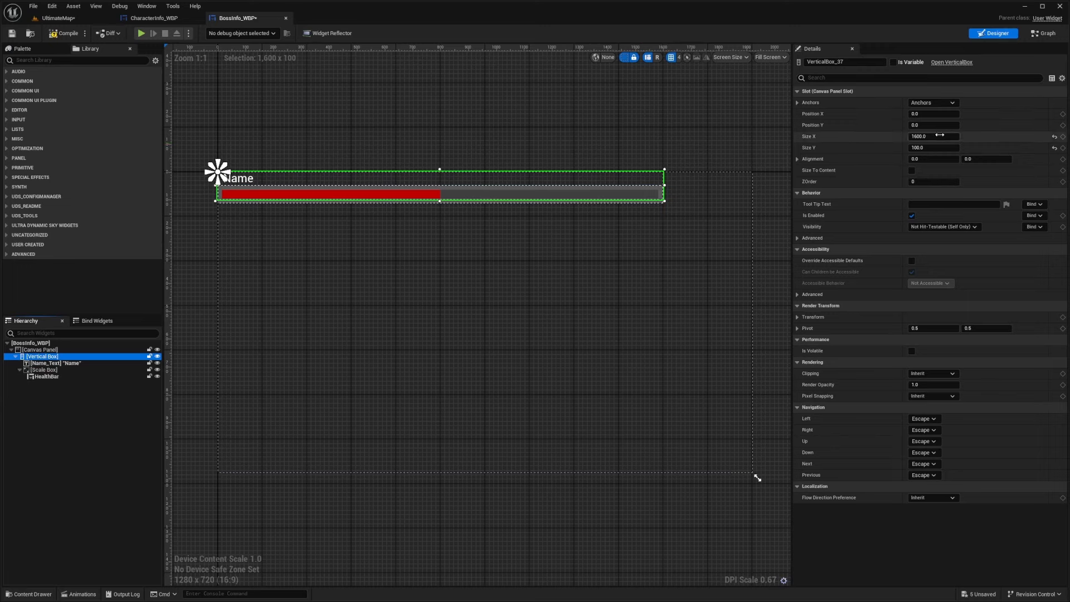
drag(940, 135, 870, 135)
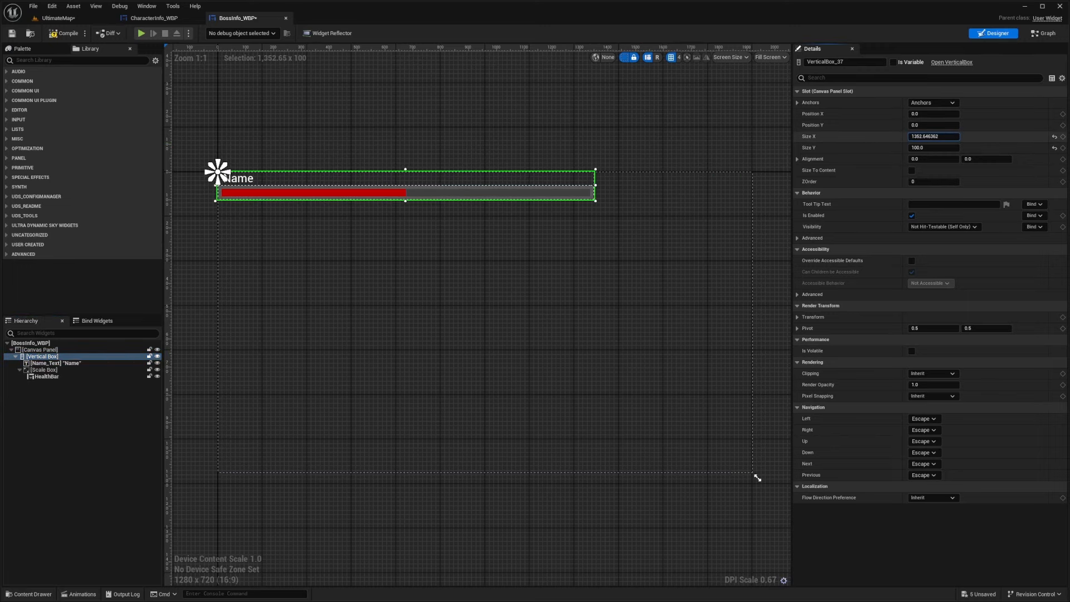
click(943, 136)
text(1600)
key(Return)
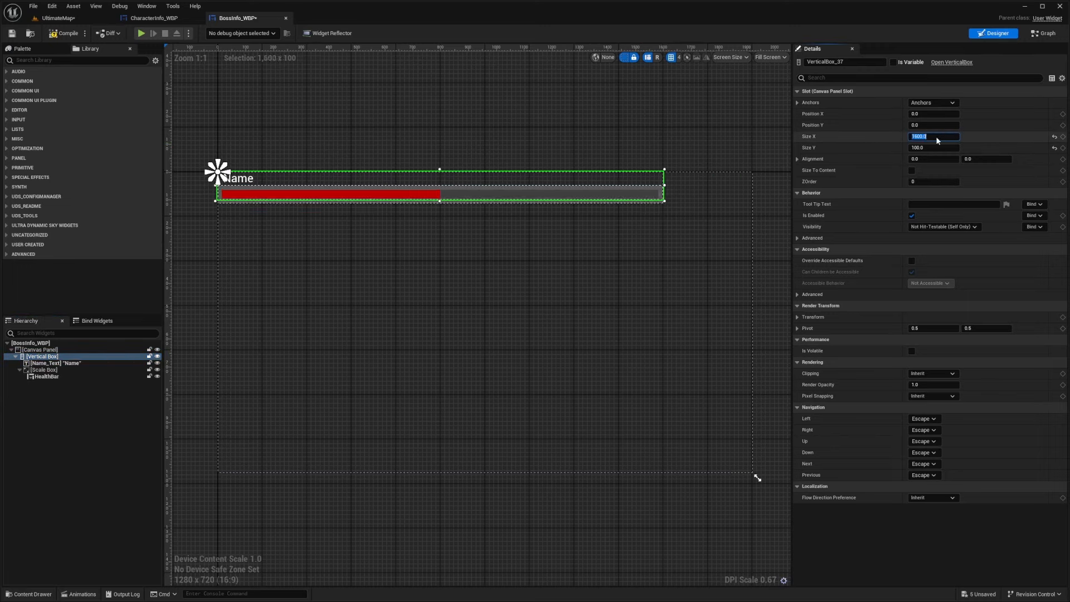
key(ctrl+s)
- Anchor the Vertical Box to the bottom center of the canvas and reset its X and Y position to 0
click(939, 102)
click(958, 185)
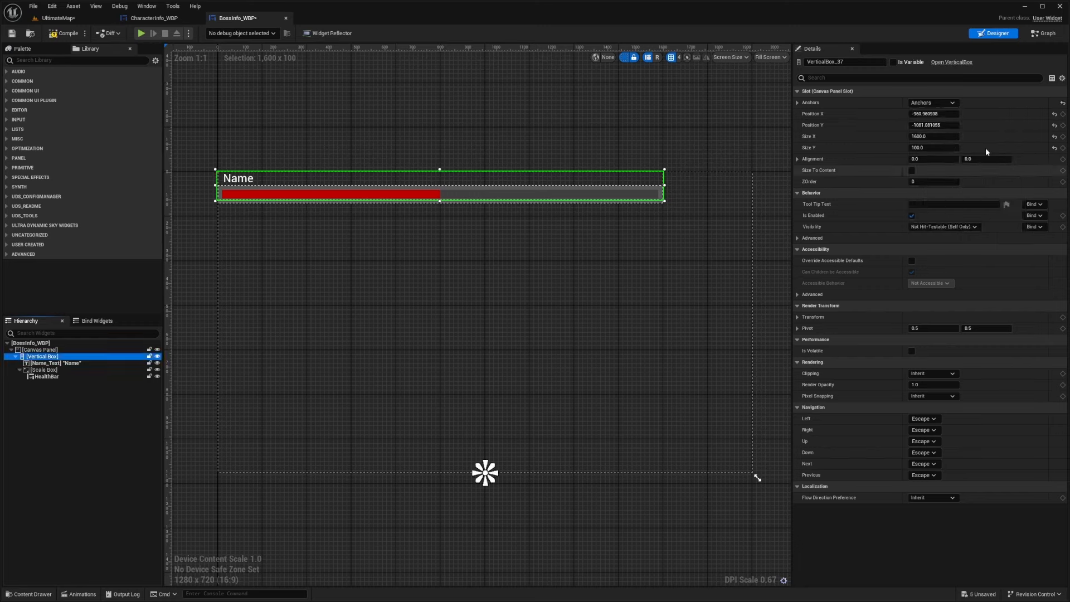
click(1054, 113)
click(1054, 125)
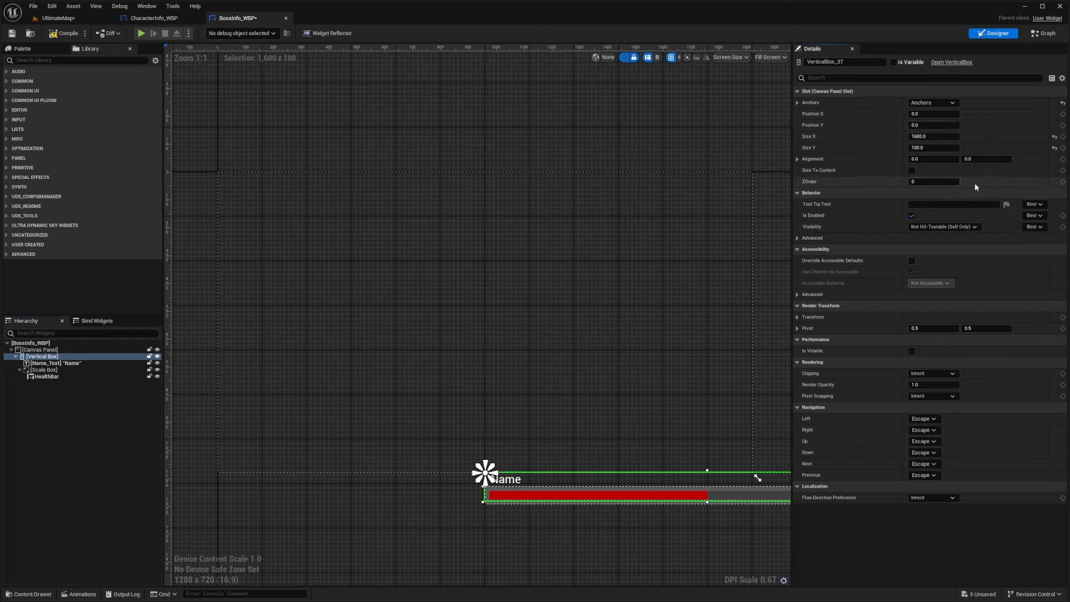
- Set the Vertical Box's alignment to 0.5 in X and 1.5 in Y, and save and compile the widget
click(931, 160)
text(0.5)
key(Return)
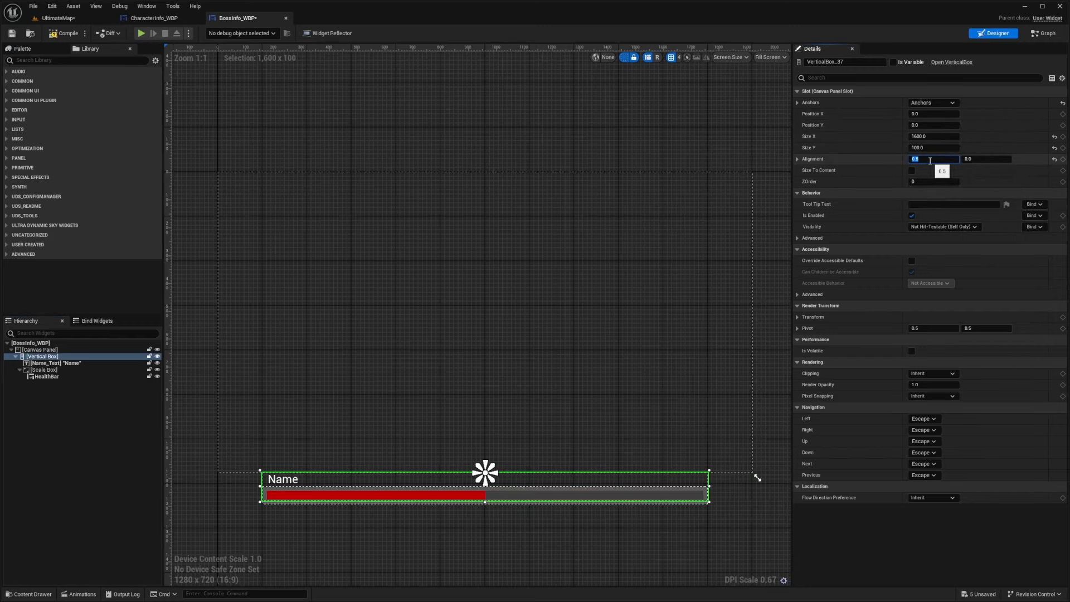
click(988, 161)
text(1)
key(Return)
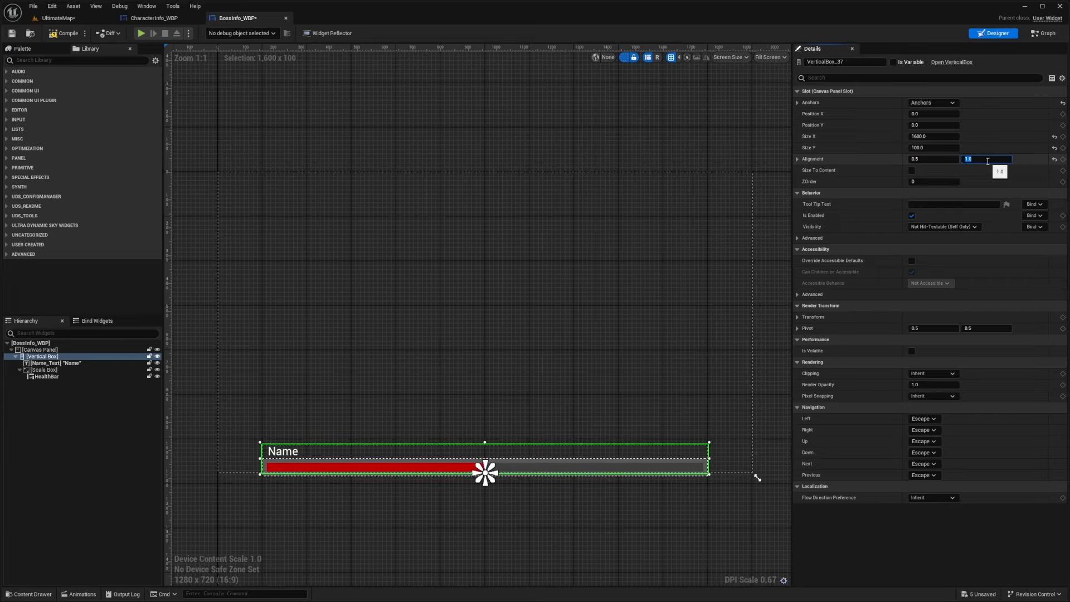
text(1.5)
key(Return)
key(ctrl+s)
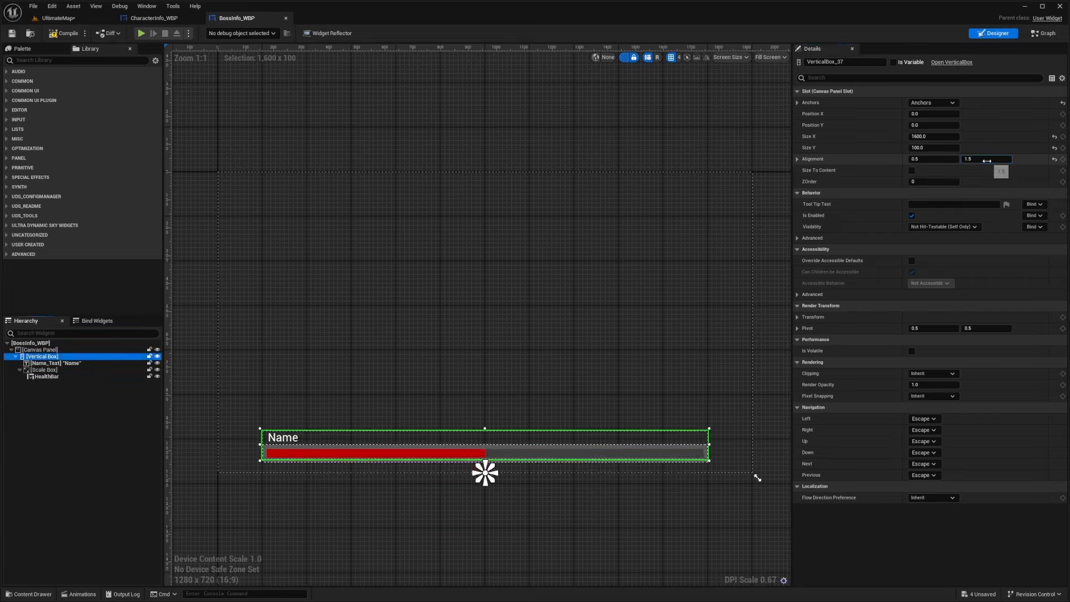
click(61, 32)
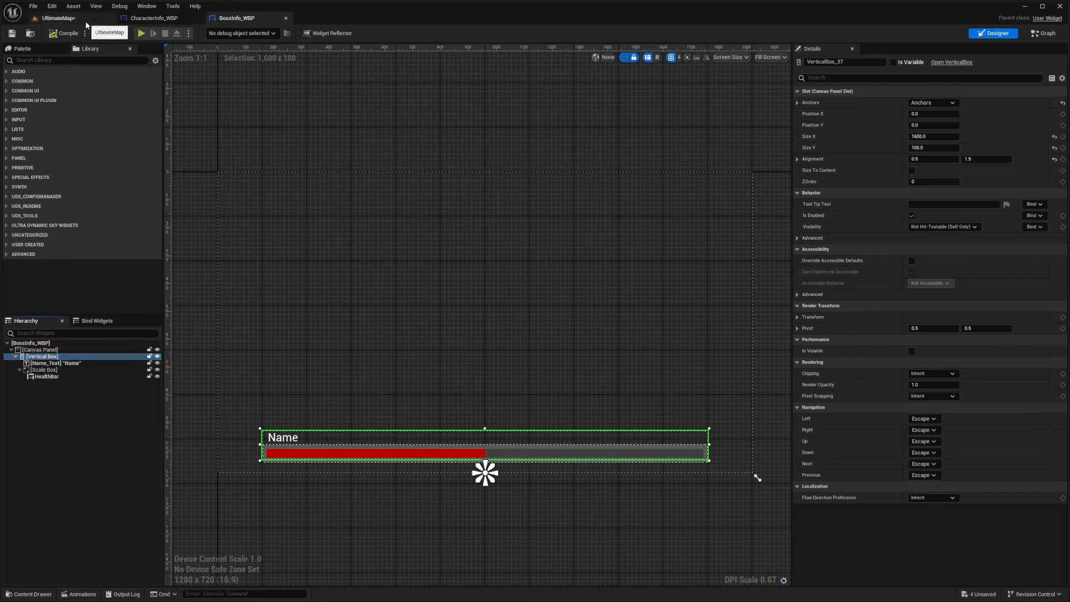
- Examine the InitCharacterInfo function of BossInfo_WBP, including its Init Statbar, Cast To ACFCharacter and SetText nodes
click(1044, 34)
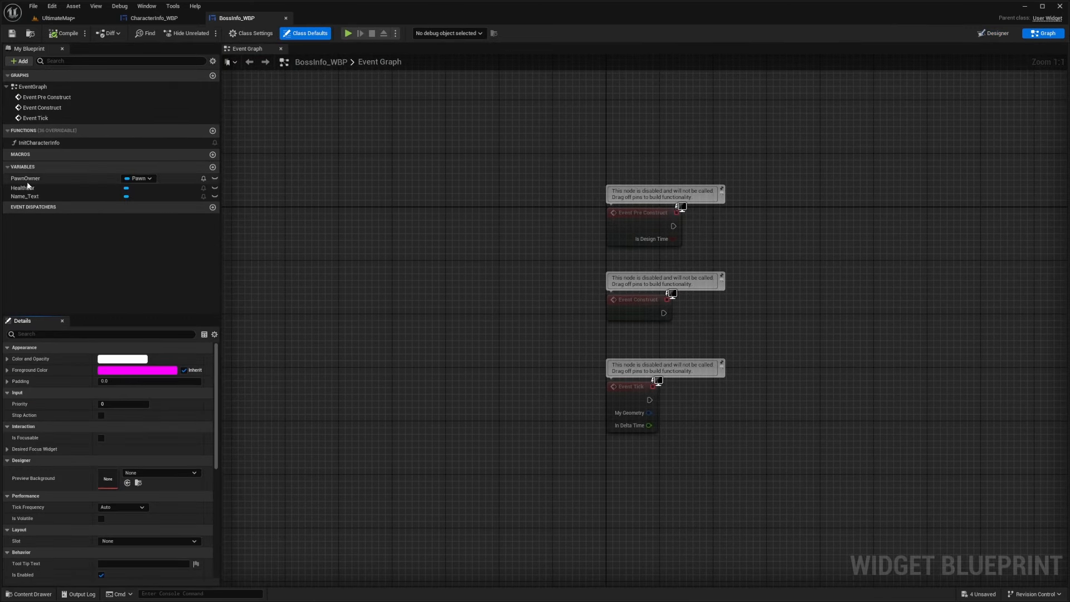
double_click(40, 143)
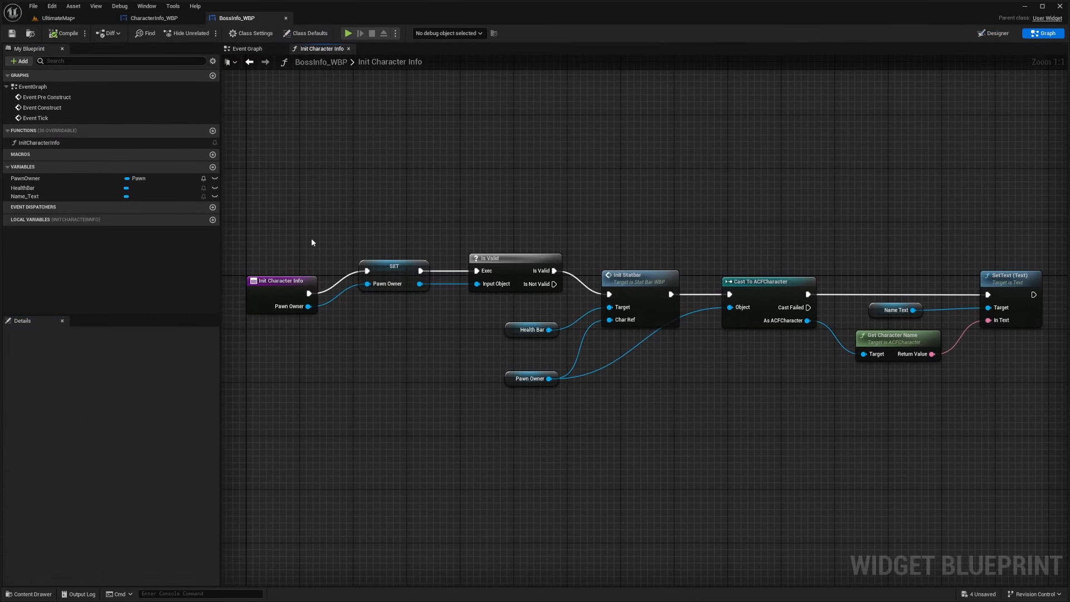
drag(651, 203, 625, 347)
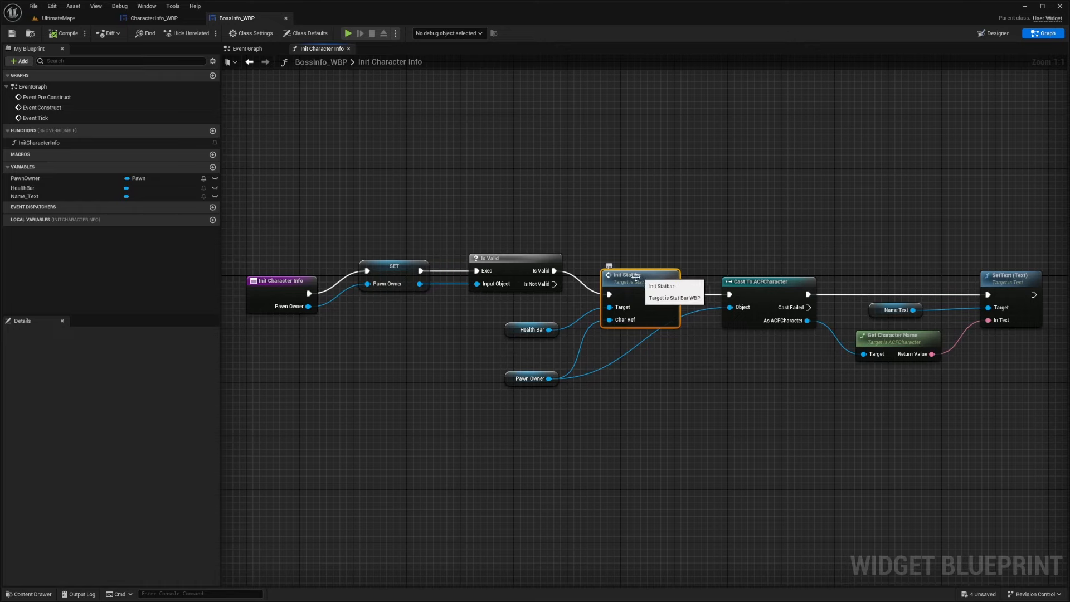
drag(541, 323, 539, 326)
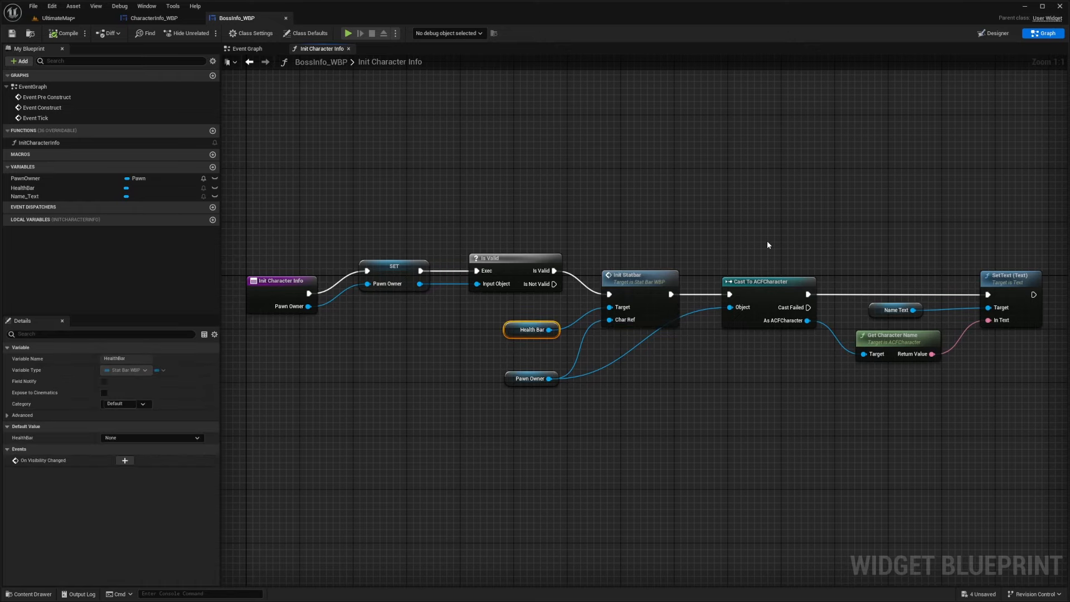
right_drag(768, 245, 734, 210)
mouse_move(734, 201)
mouse_down()
mouse_move(674, 371)
mouse_move(631, 363)
mouse_up()
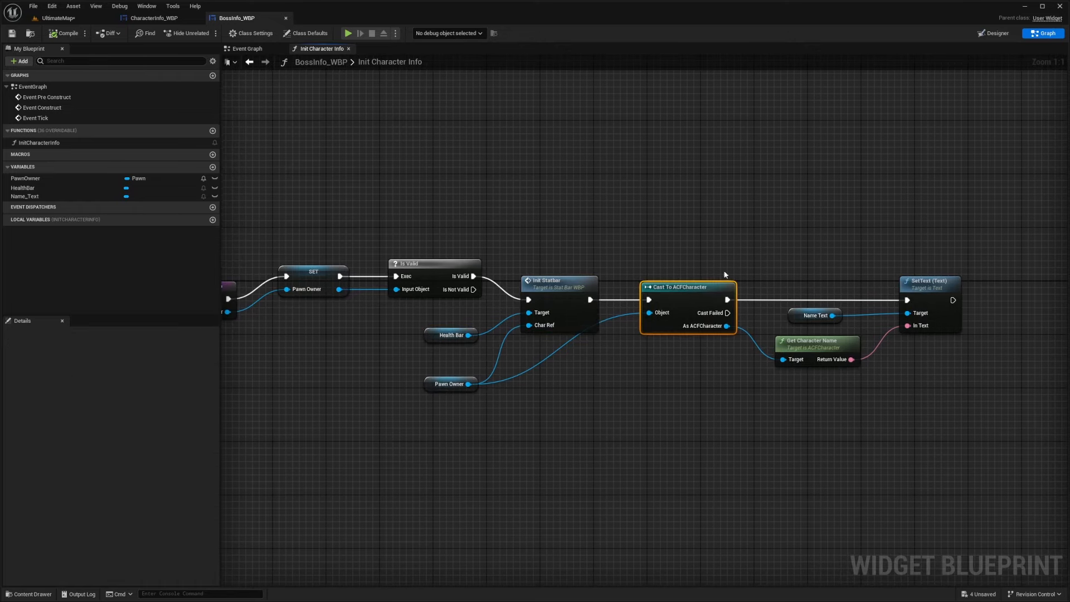
drag(966, 230, 923, 374)
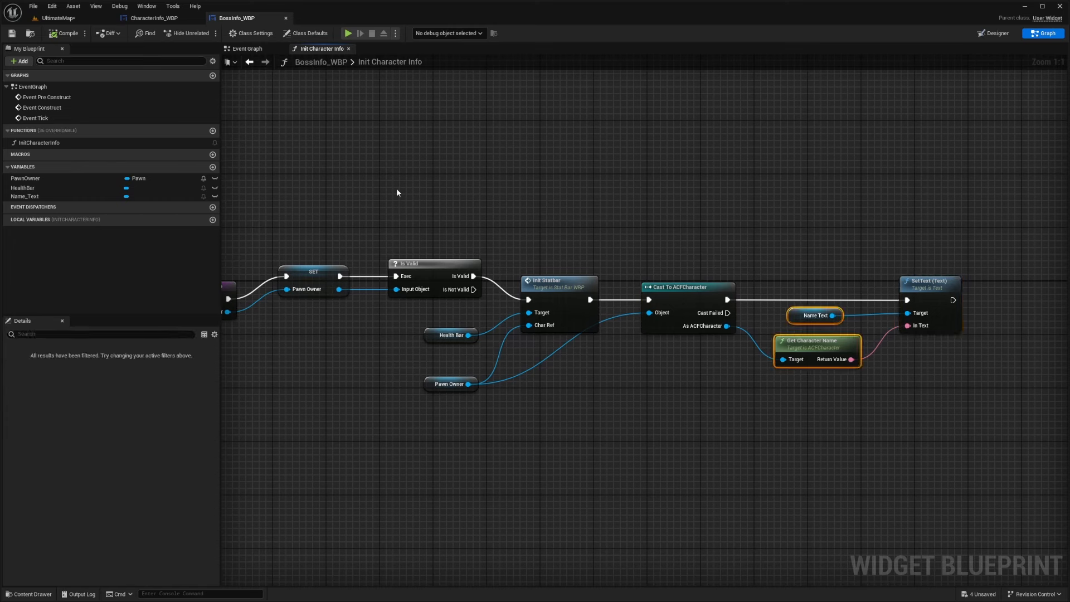
click(71, 20)
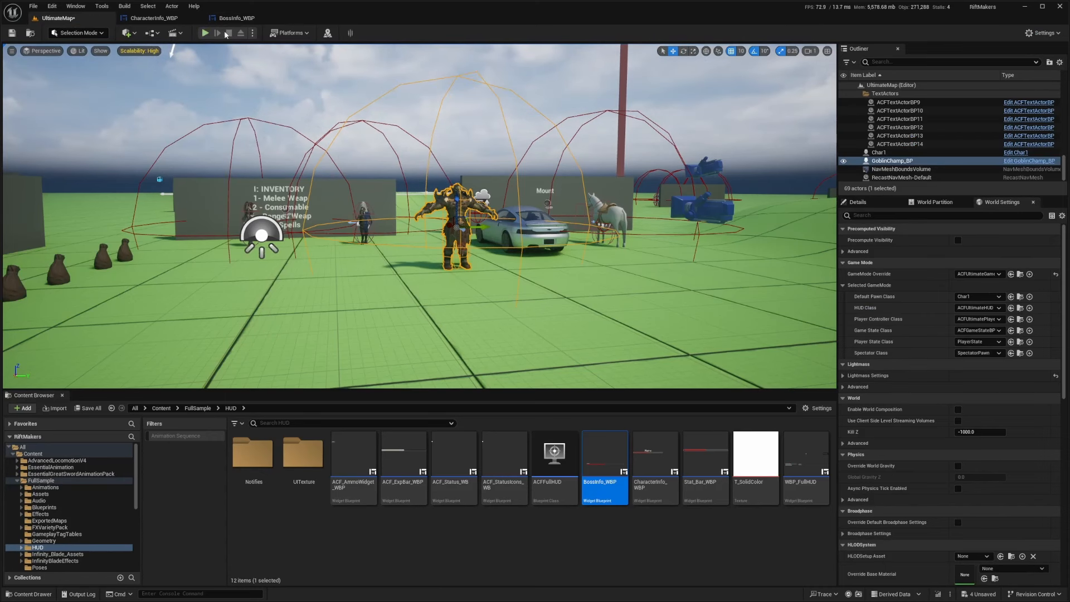
click(234, 18)
click(981, 33)
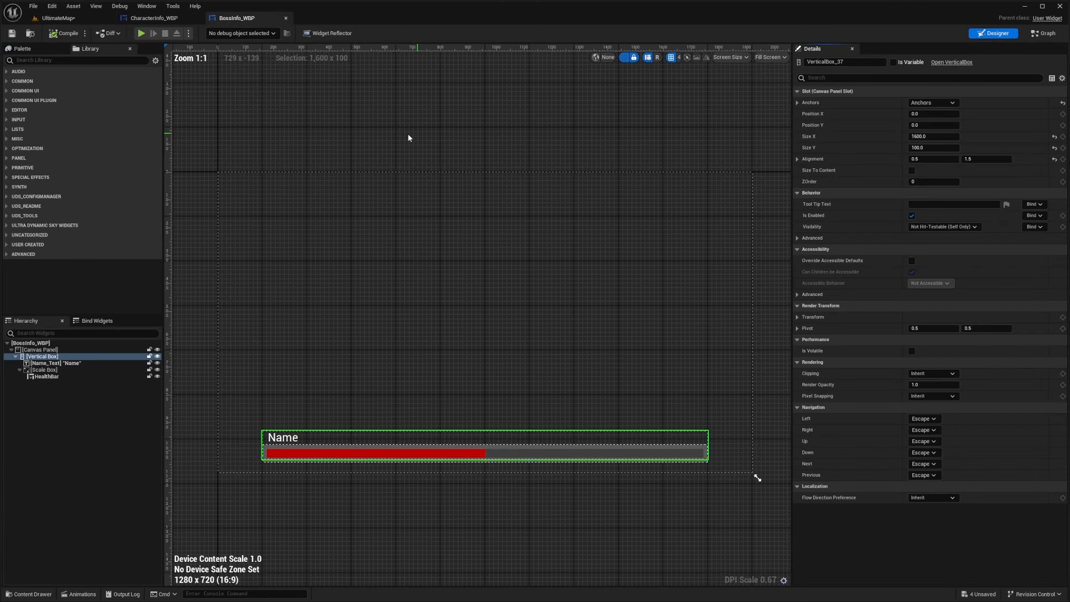
click(409, 137)
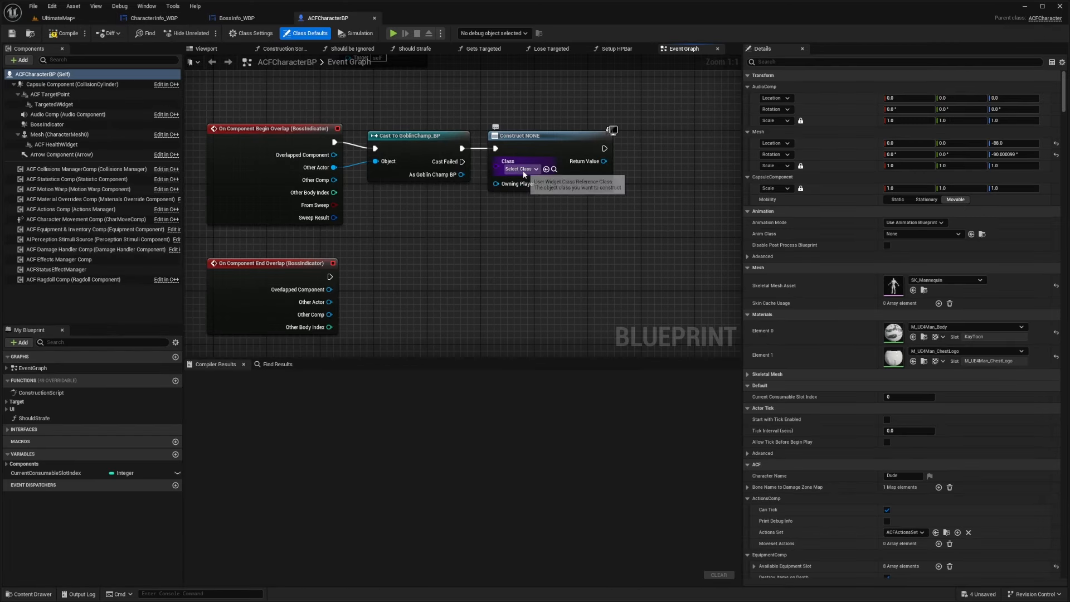
- In ACFCharacterBP's event graph, choose BossInfo_WBP as the class of the widget construction node after the GoblinChamp_BP cast
click(522, 169)
text(W)
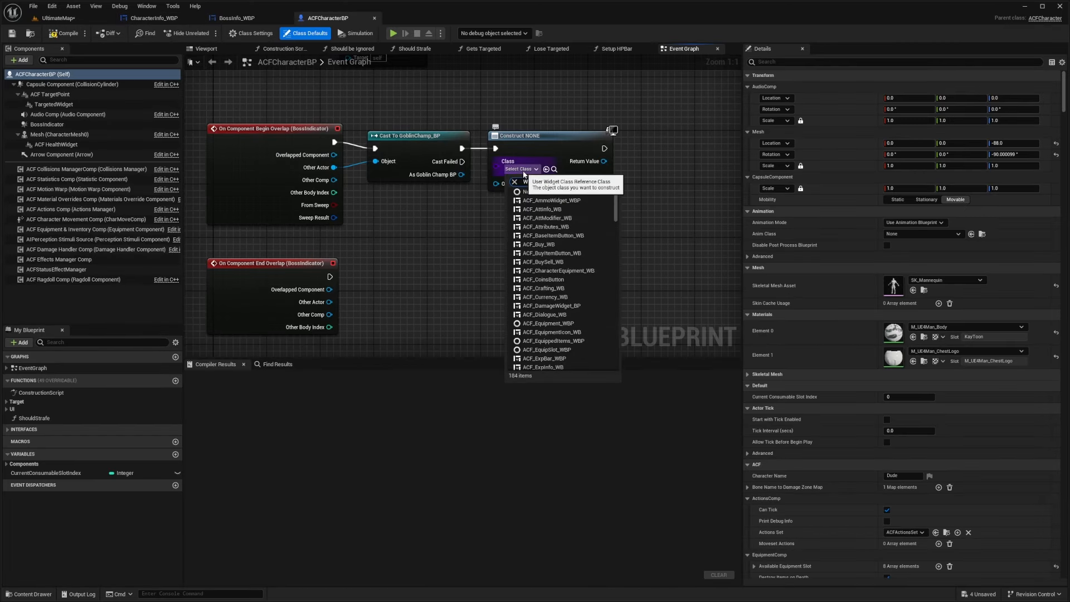
text(BP)
text(ssInfo)
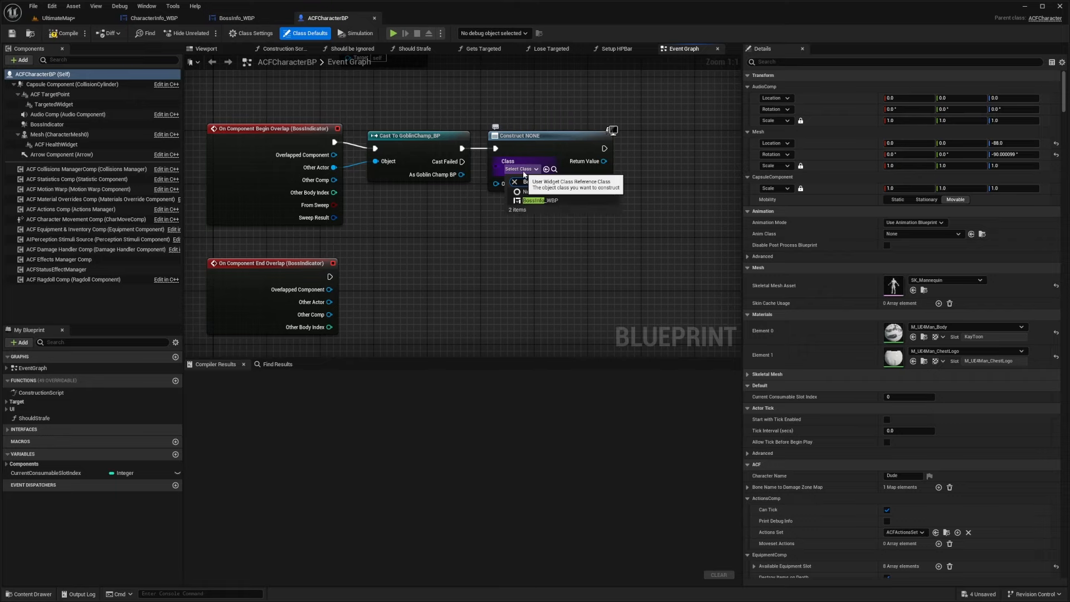
click(550, 201)
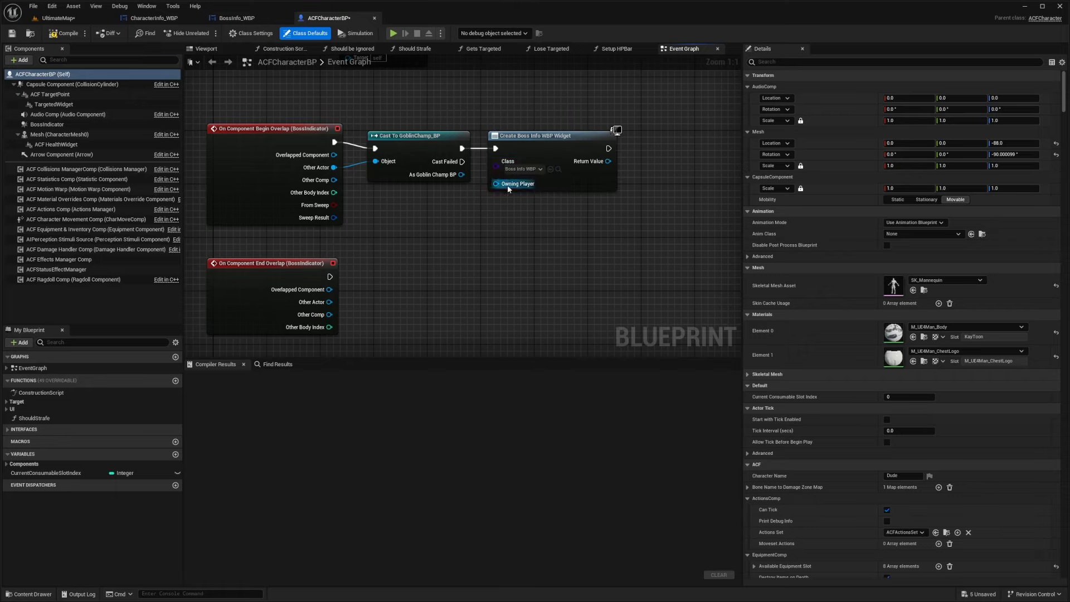
- Promote the created widget's Return Value to a new variable named BossHUDRef
right_click(608, 161)
click(626, 185)
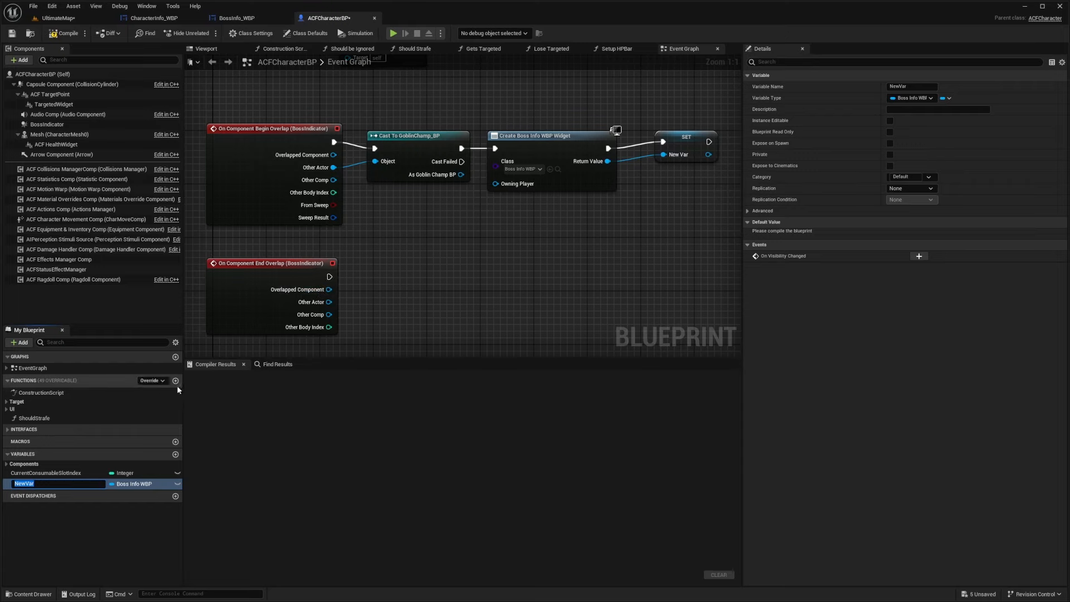
text(BossHUDRef)
key(Return)
right_drag(594, 238, 513, 241)
click(602, 153)
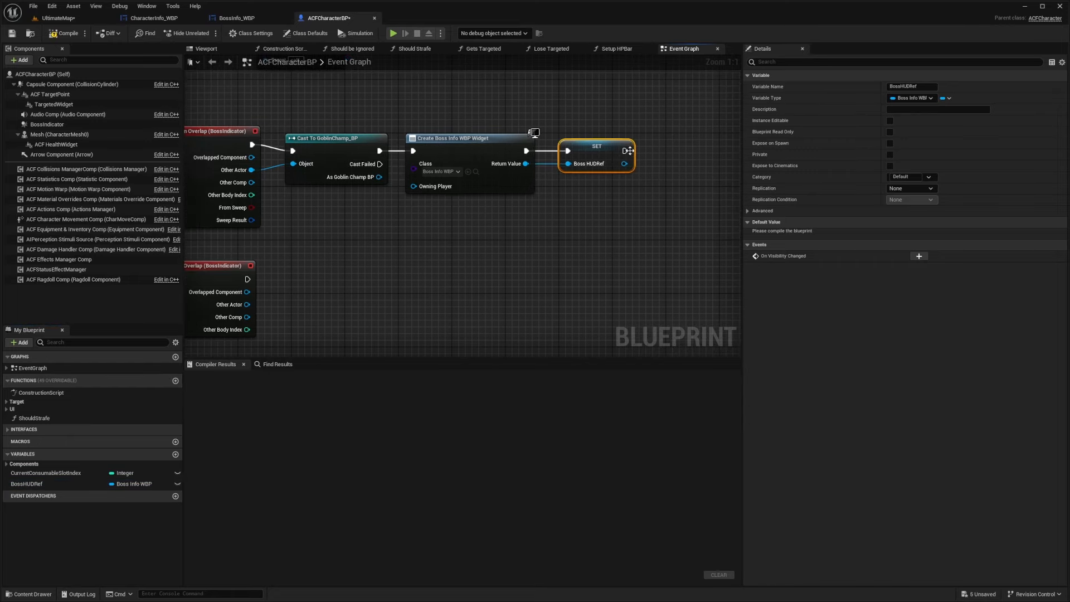
drag(658, 153, 659, 154)
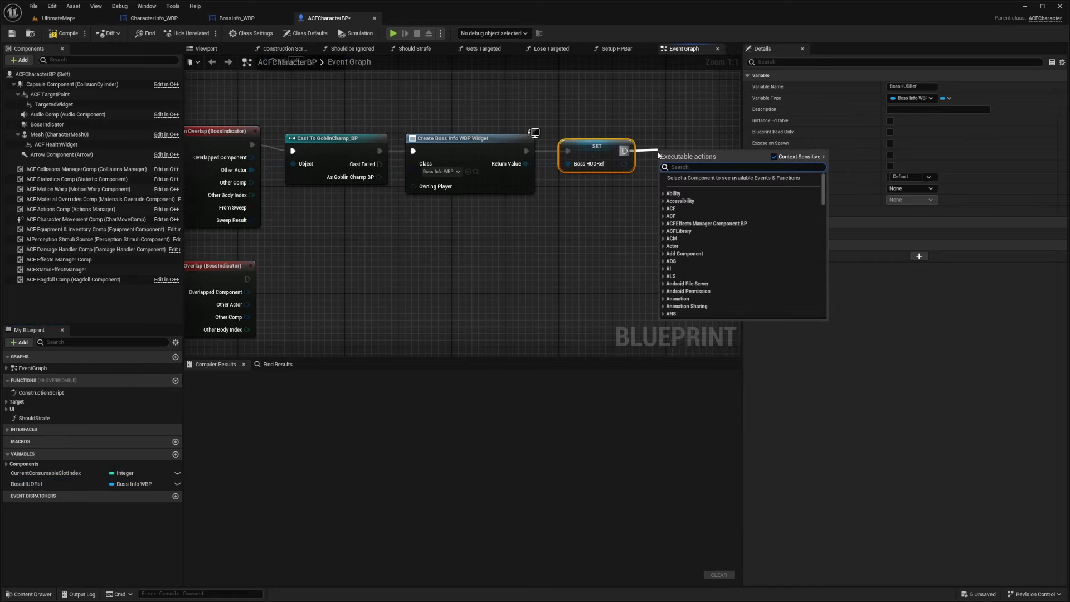
text(init)
click(442, 195)
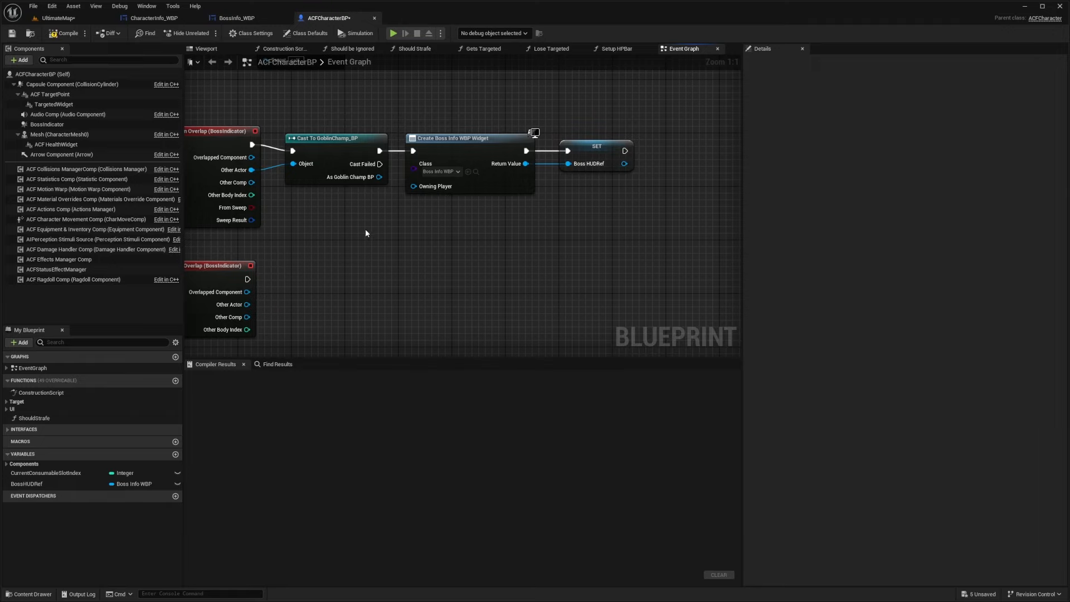
right_drag(366, 229, 298, 242)
drag(289, 191, 290, 193)
drag(427, 119, 382, 213)
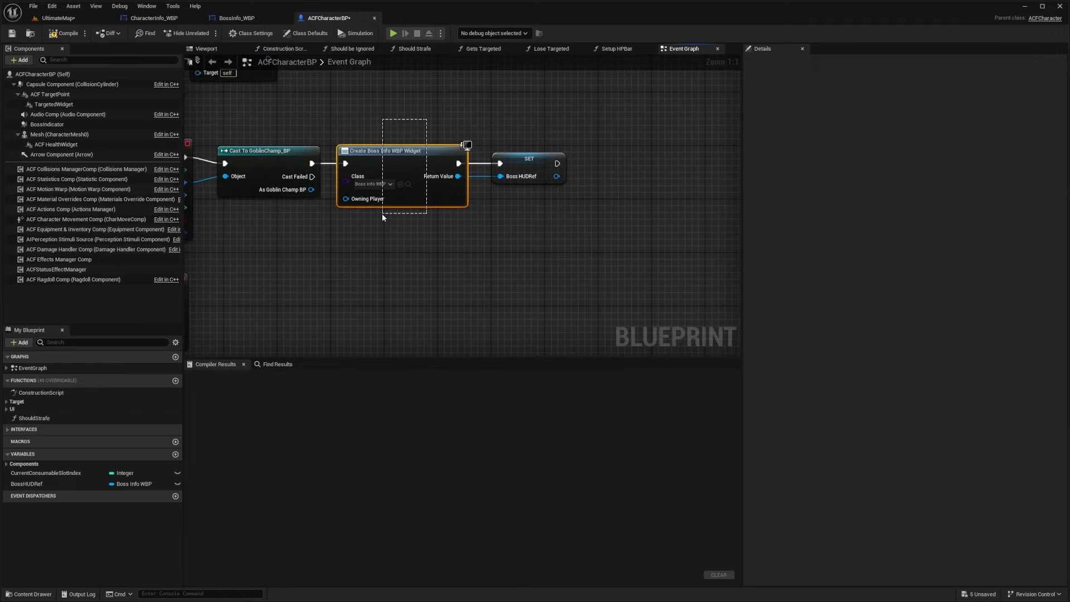
click(256, 191)
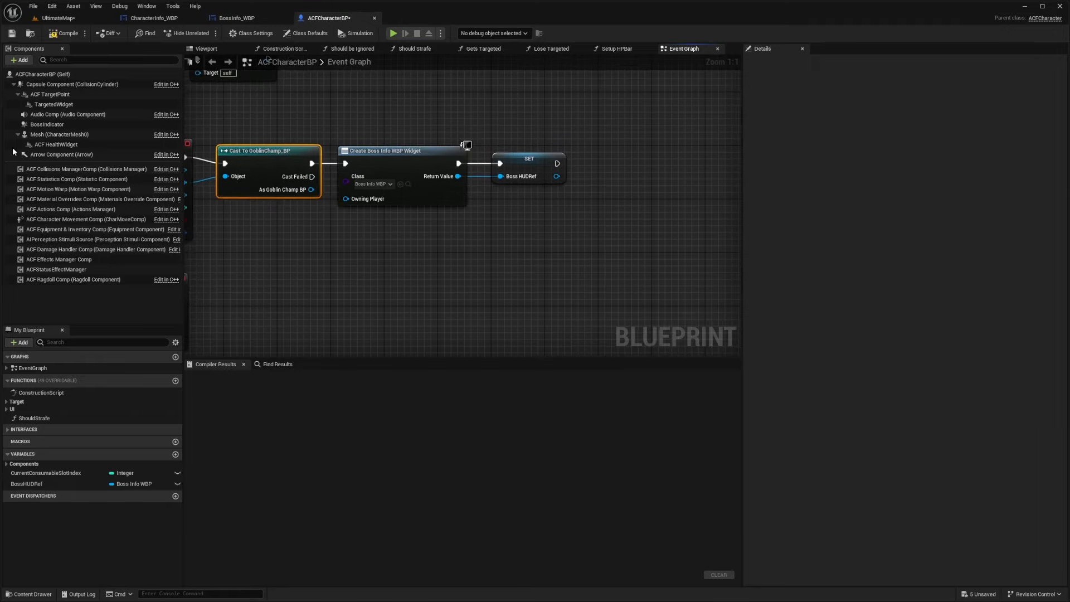
- Add an Init Character Info call targeting BossHUDRef after its SET node
right_drag(605, 141, 558, 134)
drag(558, 135, 461, 191)
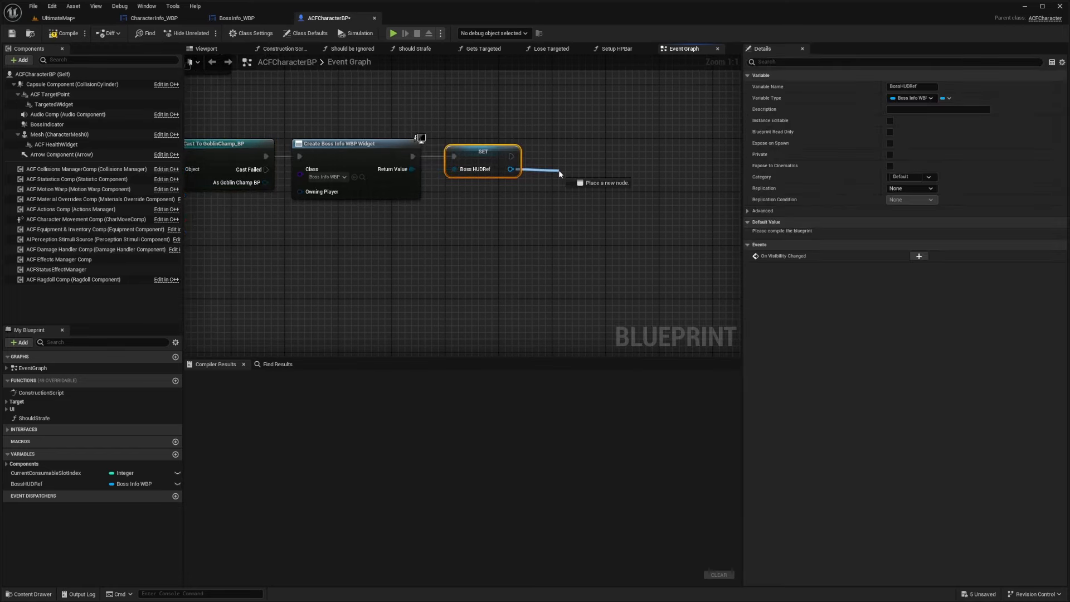
drag(559, 174, 589, 143)
text(add to v)
key(Return)
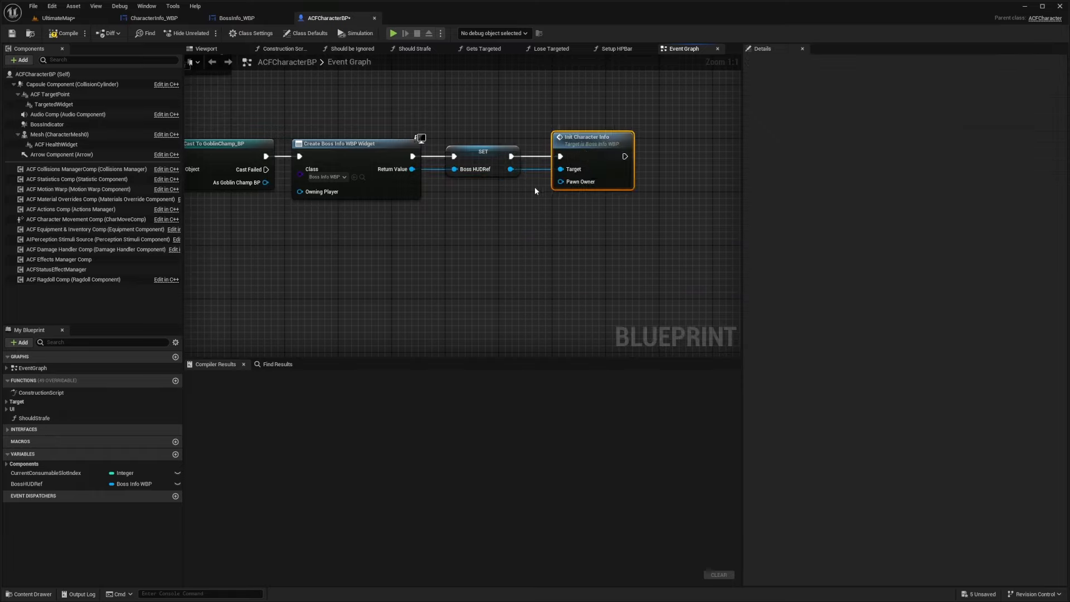
- Wire Init Character Info's Pawn Owner to As Goblin Champ BP and add an aligned Add to Viewport node after Init Character Info
drag(561, 182, 429, 186)
right_drag(669, 195, 398, 198)
drag(521, 160, 555, 162)
text(add)
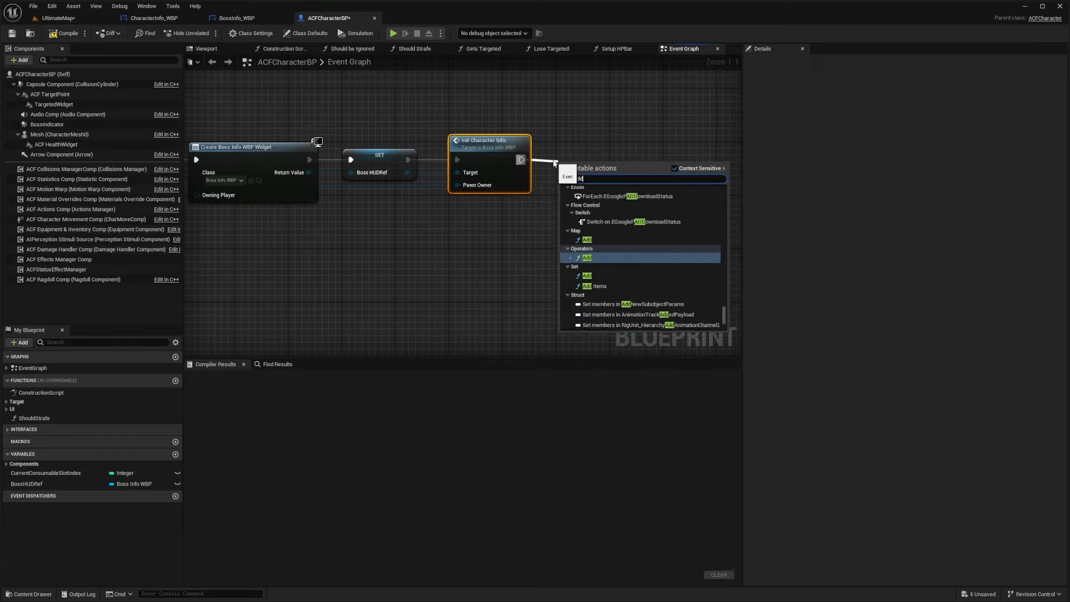
text( to viewport)
key(Return)
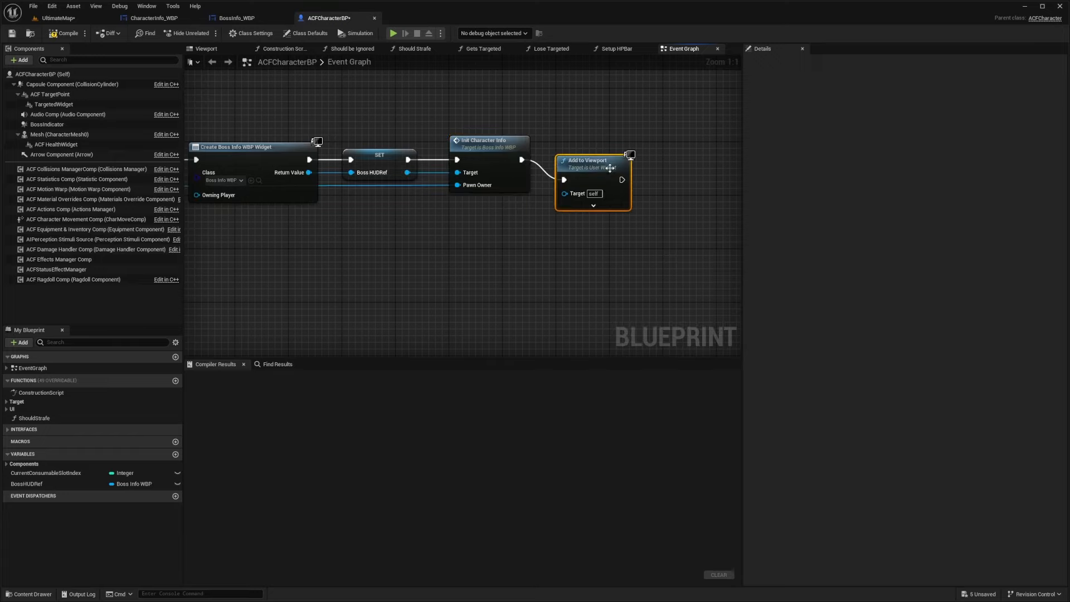
drag(610, 168, 603, 152)
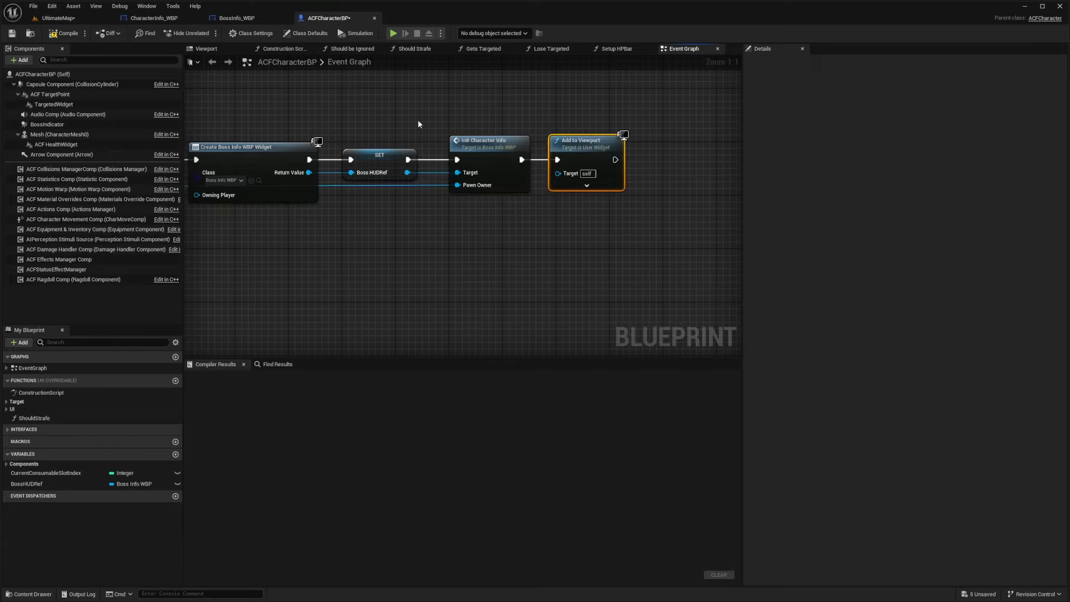
- Connect the Add to Viewport node's Target to the Boss HUDRef SET output and compile ACFCharacterBP
key(F7)
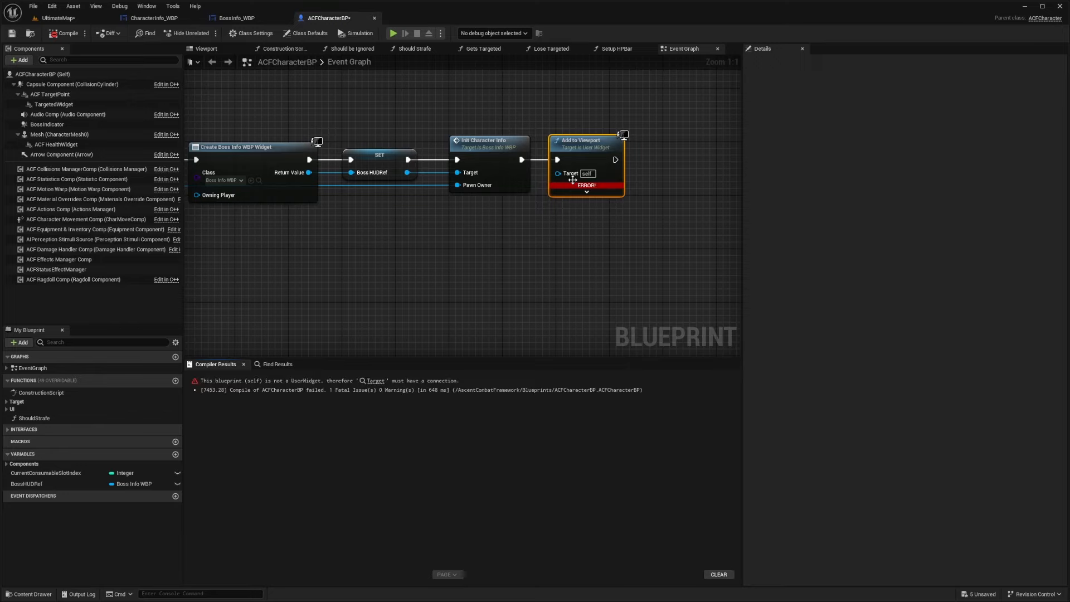
drag(557, 173, 407, 173)
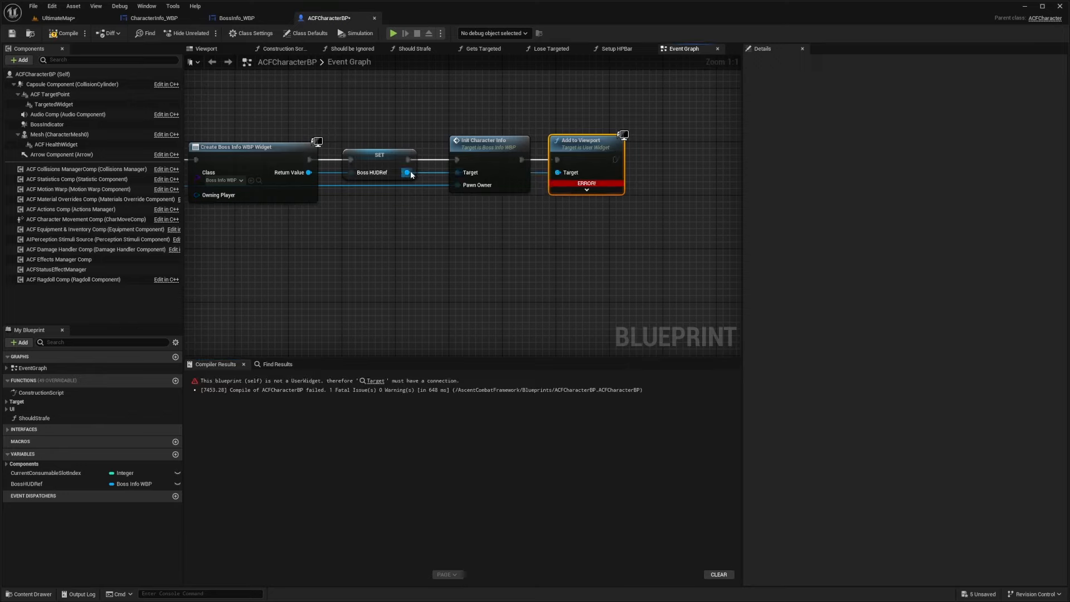
click(68, 33)
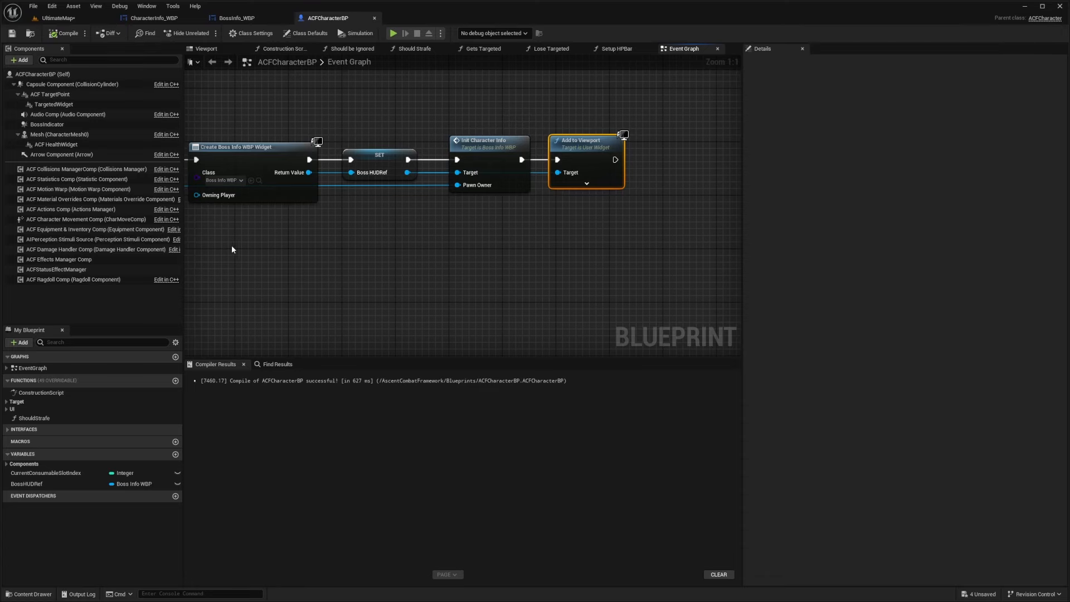
- Beside the BossIndicator End Overlap event, add a BossHUDRef getter with a Remove from Parent call on it
right_drag(232, 250, 455, 189)
click(344, 203)
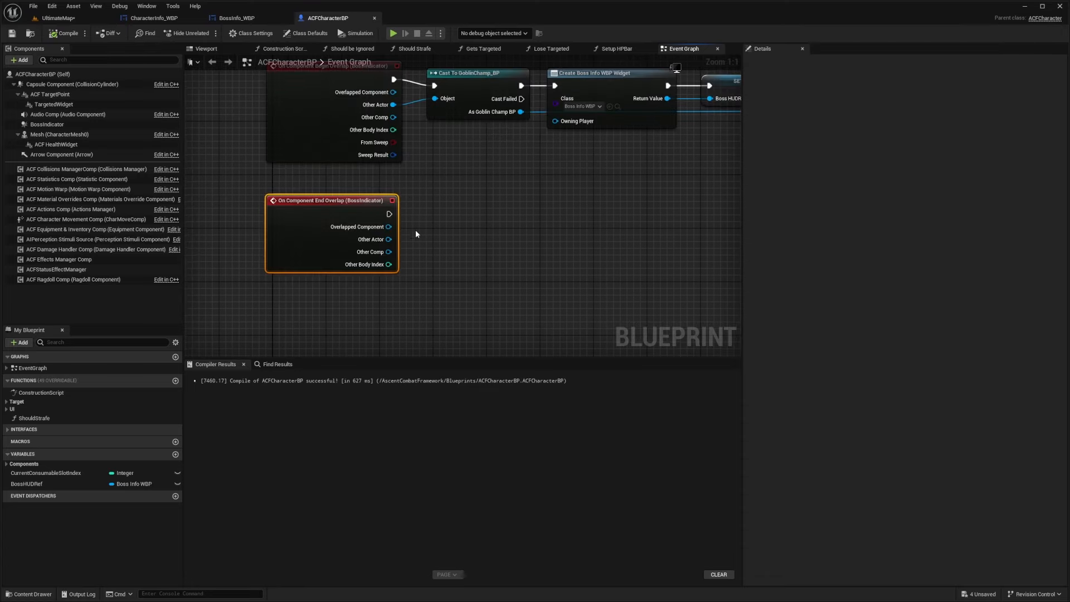
right_drag(624, 205, 504, 225)
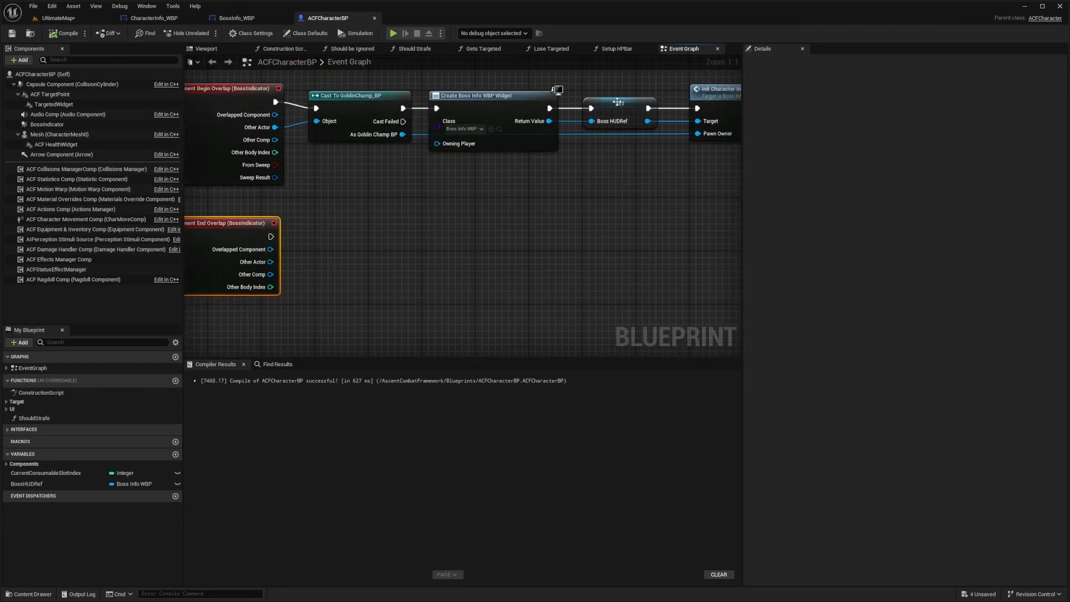
click(619, 104)
right_drag(341, 269, 330, 209)
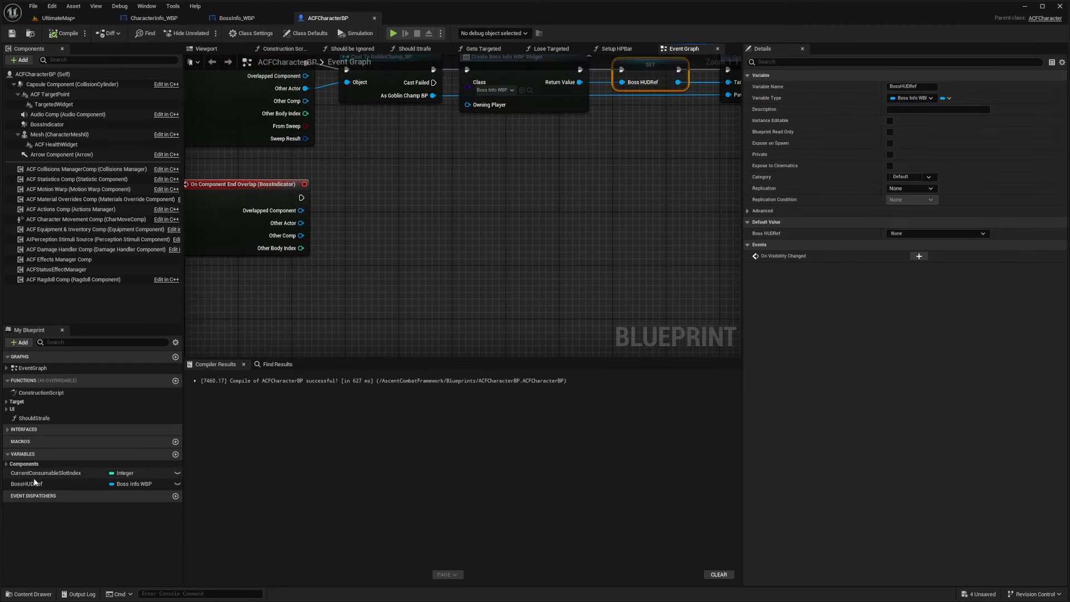
drag(35, 483, 228, 372)
drag(377, 202, 467, 194)
click(413, 223)
text(remove from)
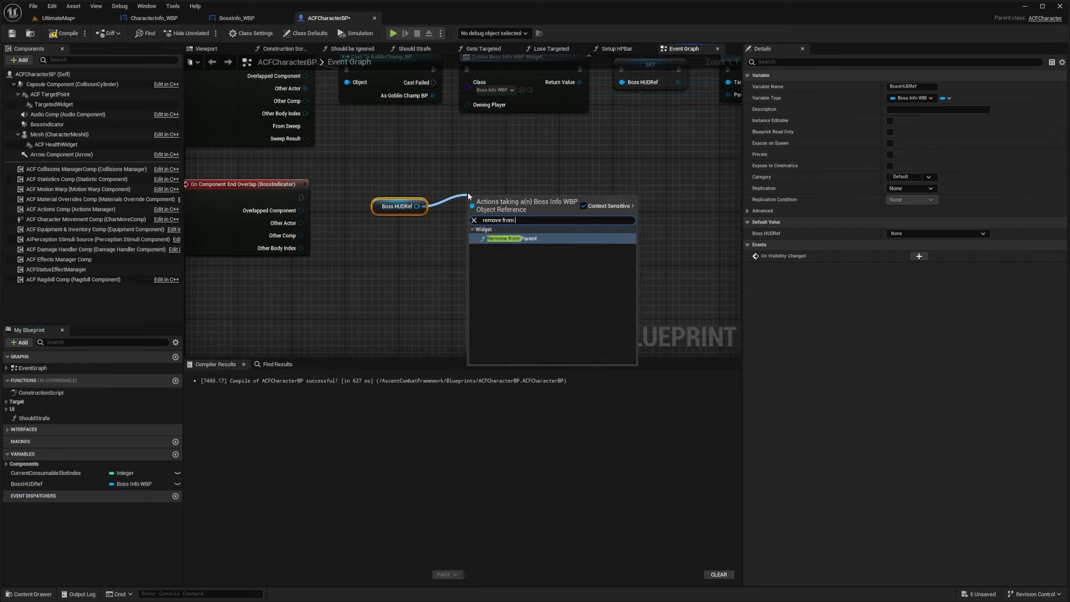
click(512, 239)
- Tuck the Boss HUDRef getter against the Remove from Parent node and connect the End Overlap event to that node
drag(474, 229, 500, 252)
click(378, 200)
drag(383, 207, 304, 200)
- Insert an Is Valid macro between the BossIndicator End Overlap event and the Remove from Parent node
drag(304, 199, 353, 194)
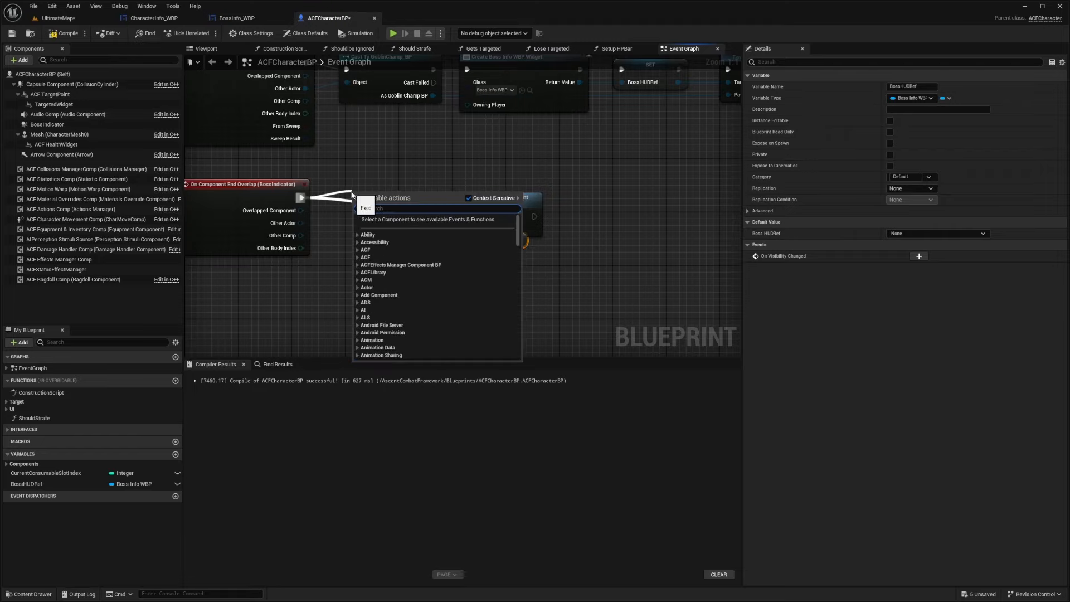
text(is valid)
scroll(425, 286, down, 2)
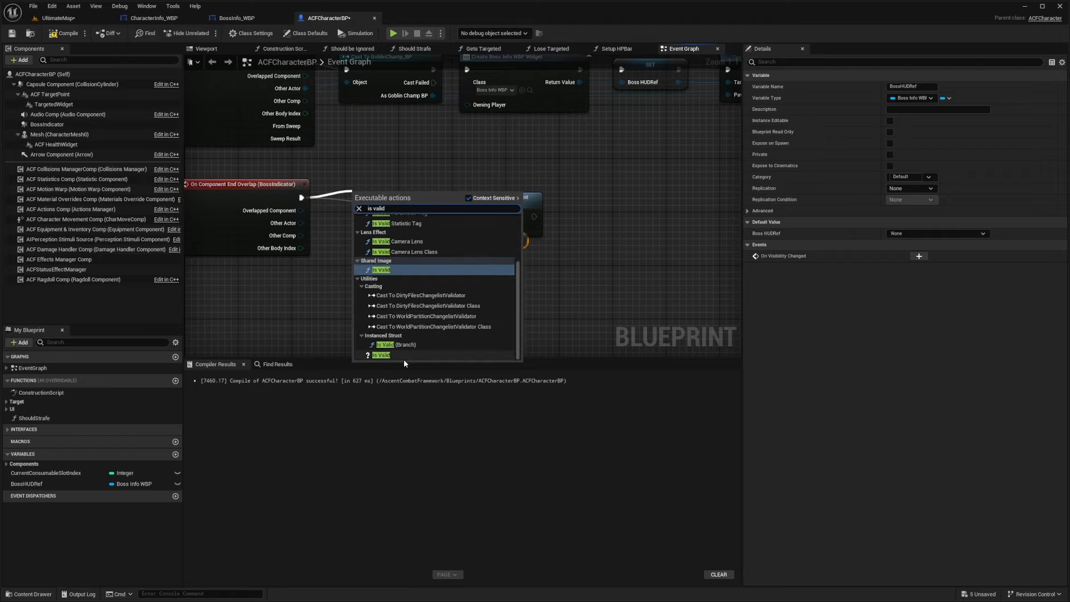
click(404, 356)
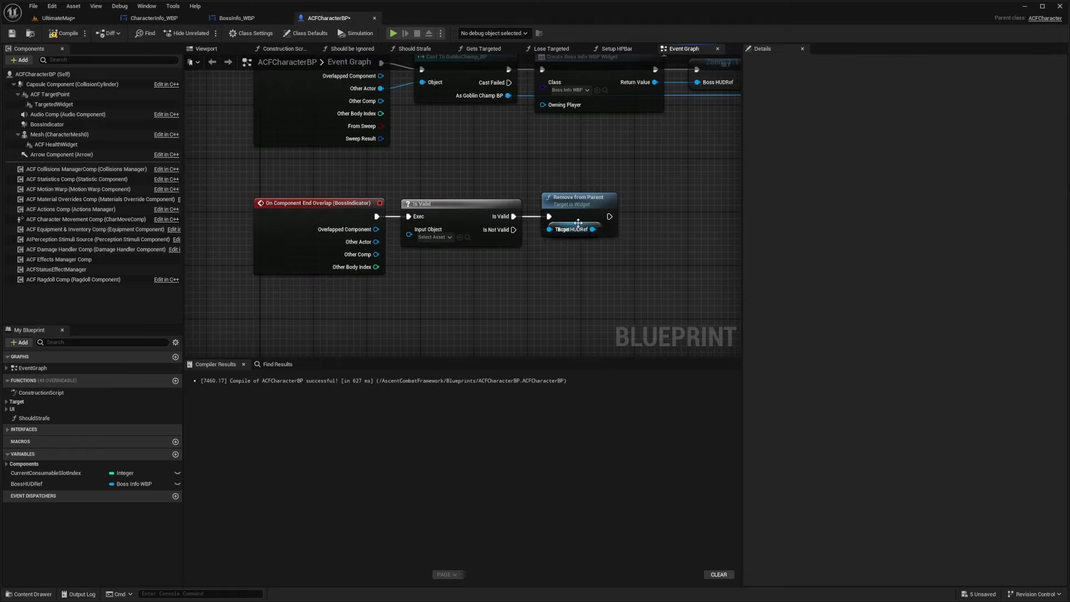
- Reposition the Boss HUDRef getter directly beneath the Remove from Parent node
click(580, 223)
mouse_move(583, 226)
mouse_down()
mouse_move(588, 236)
mouse_move(585, 212)
mouse_move(576, 222)
mouse_up()
ctrl+click(576, 231)
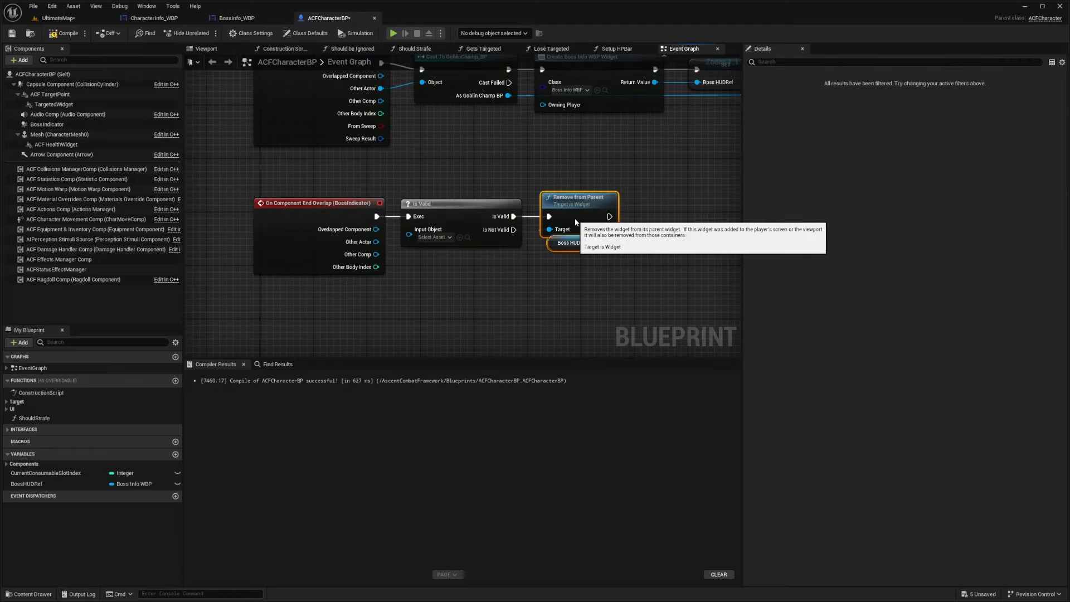
click(574, 268)
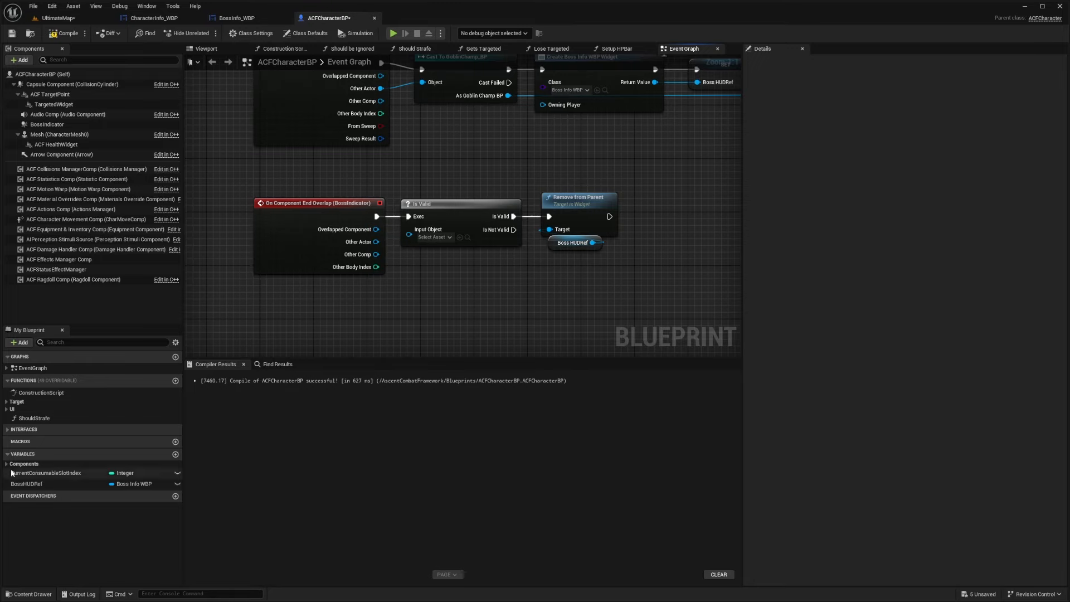
- Feed BossHUDRef into the Is Valid node's Input Object, place the getter beneath the node, then compile and save the blueprint
drag(27, 484, 409, 230)
click(441, 264)
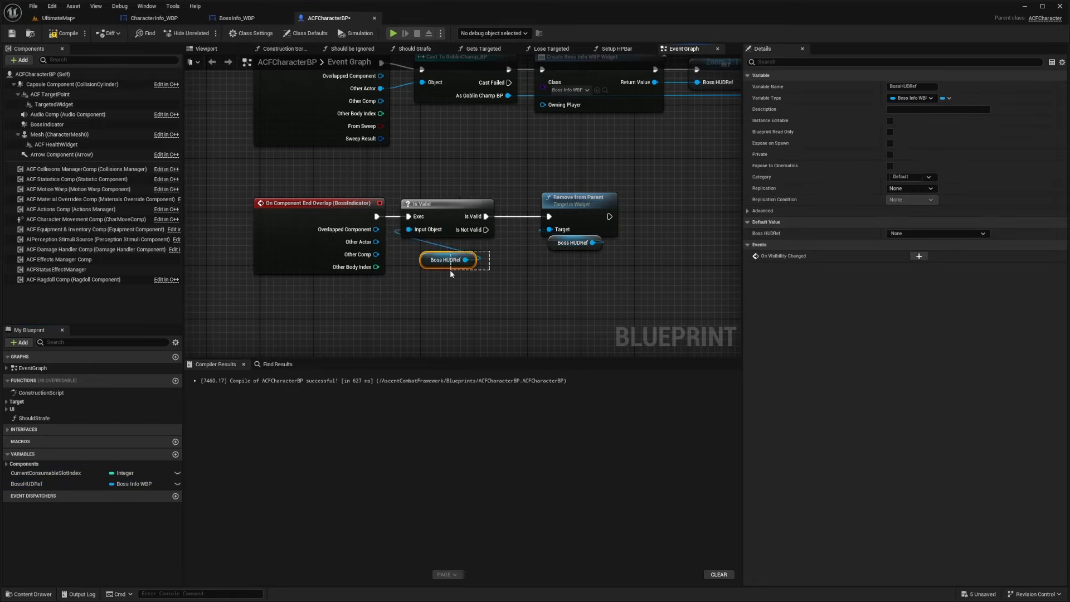
drag(450, 271, 429, 257)
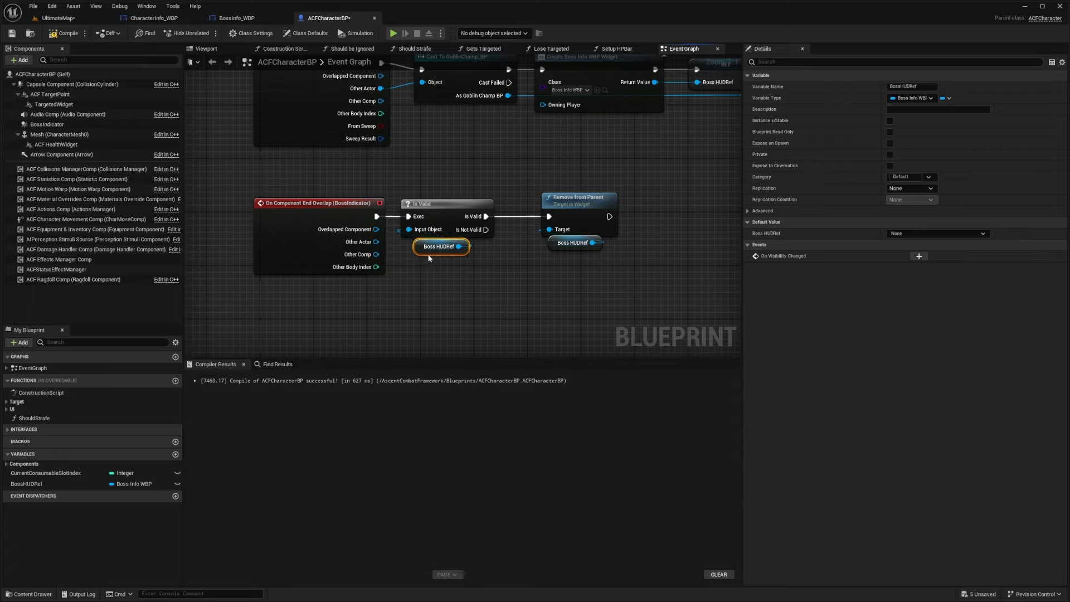
click(461, 206)
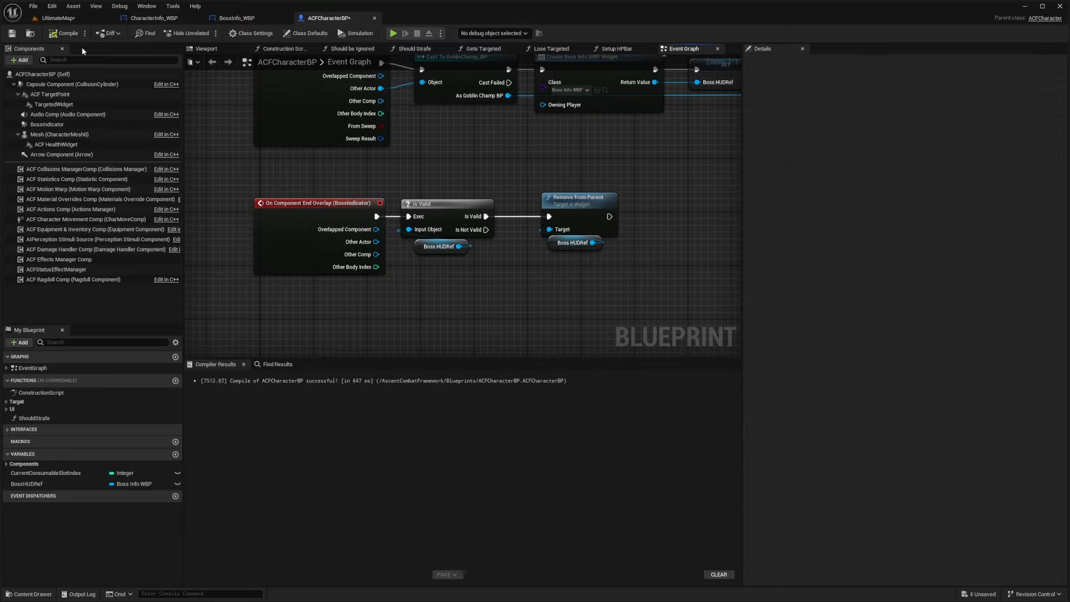
key(ctrl+s)
- Play-test UltimateMap with the weapon drawn, locking on to the goblin champion and luring it close to check the boss health bar
click(74, 21)
right_drag(390, 223, 389, 227)
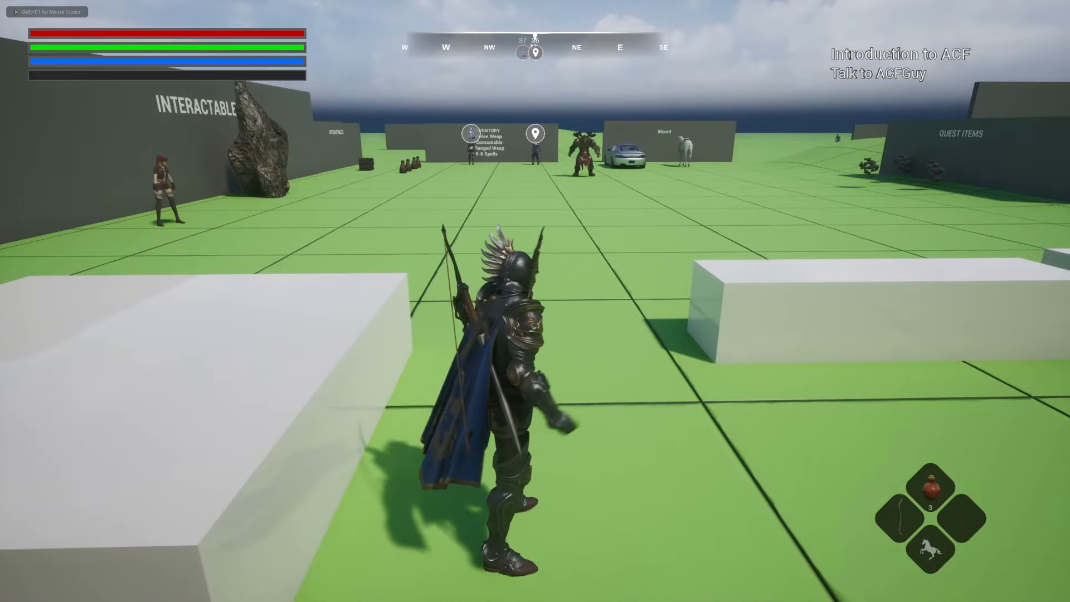
key(1)
key(w)
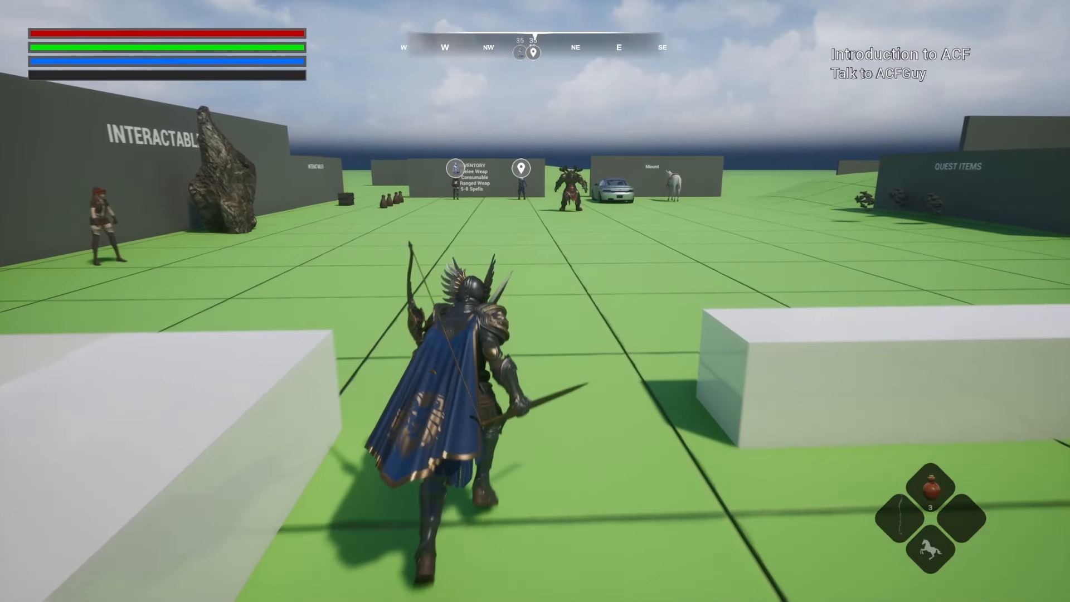
key(Tab)
key(w)
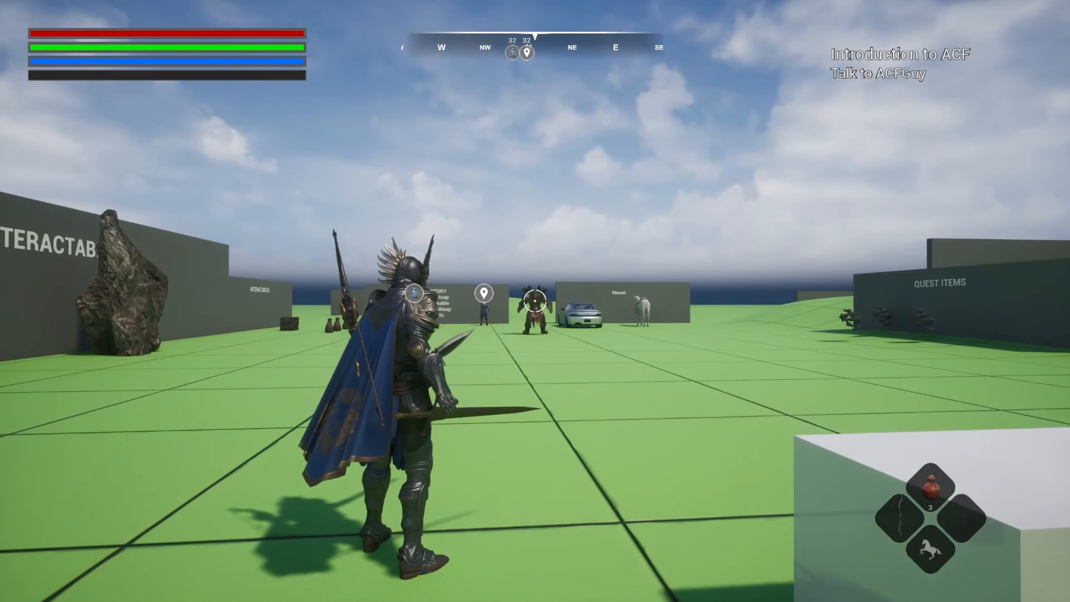
key(w)
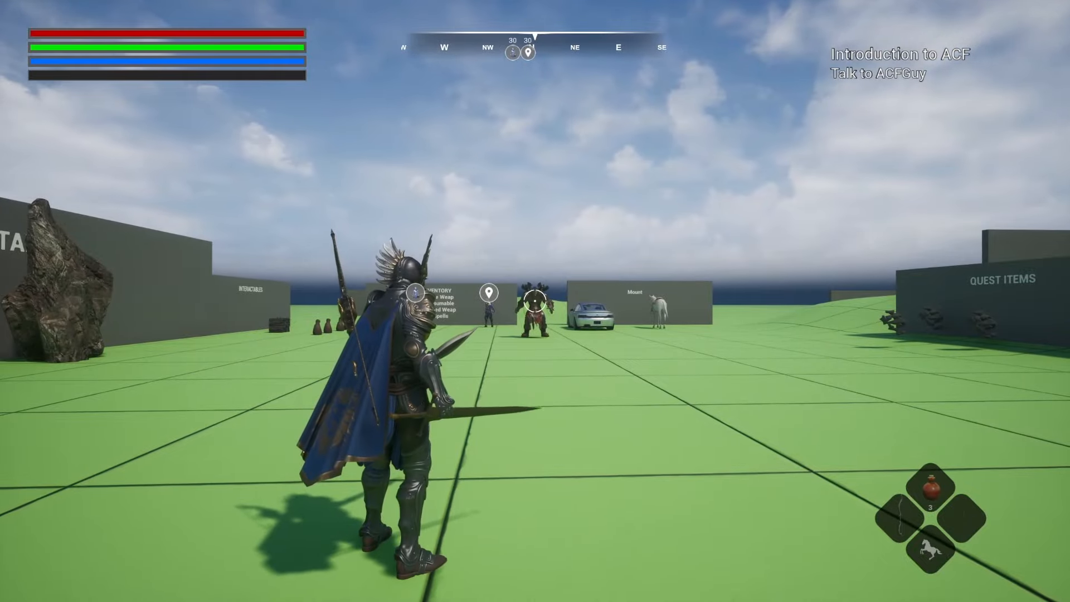
key(s)
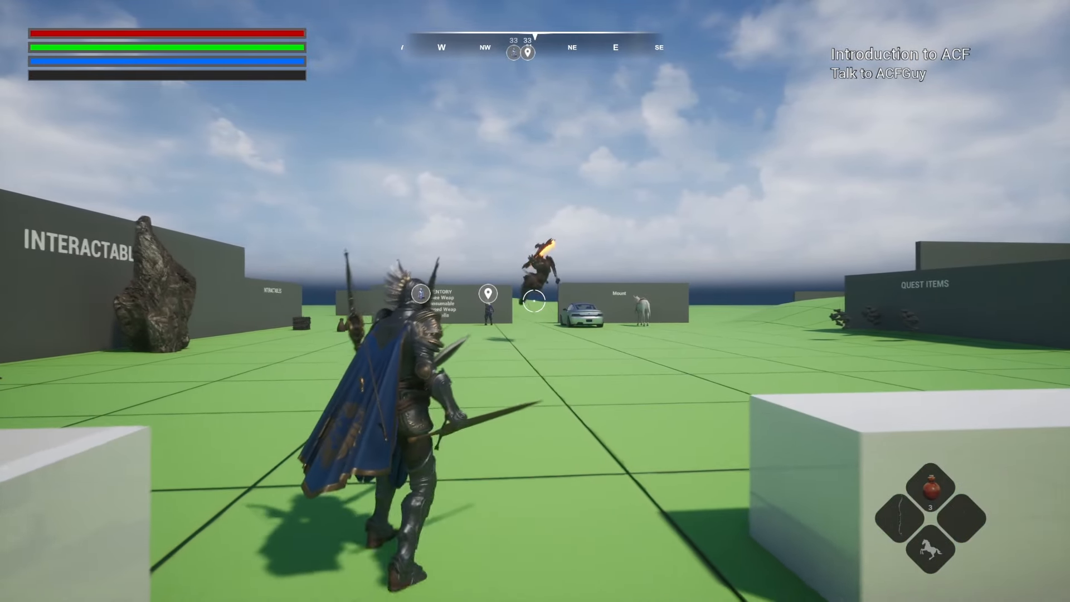
key(w)
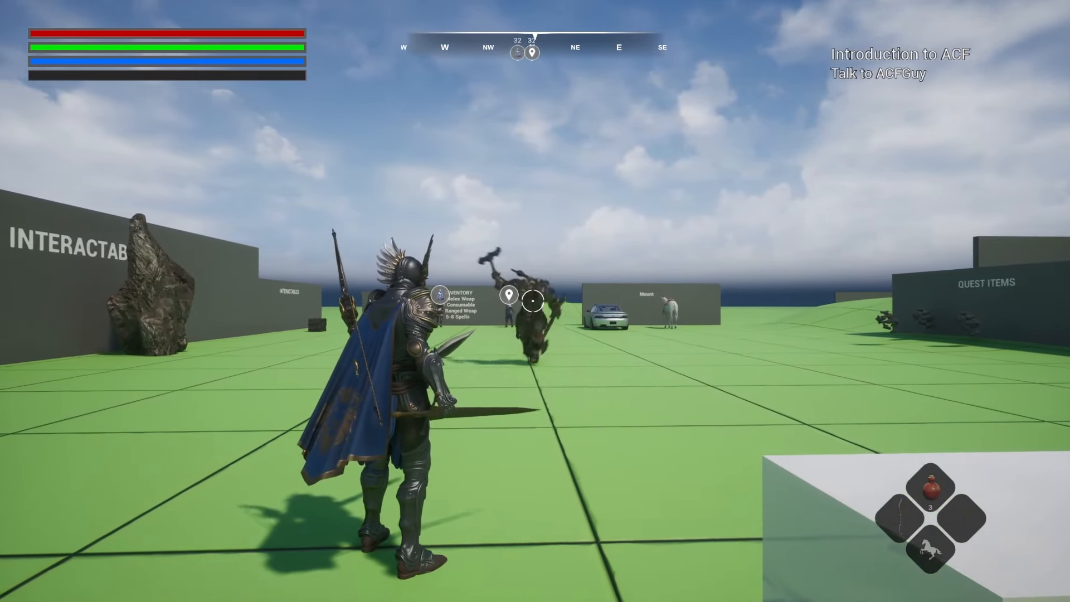
key(s)
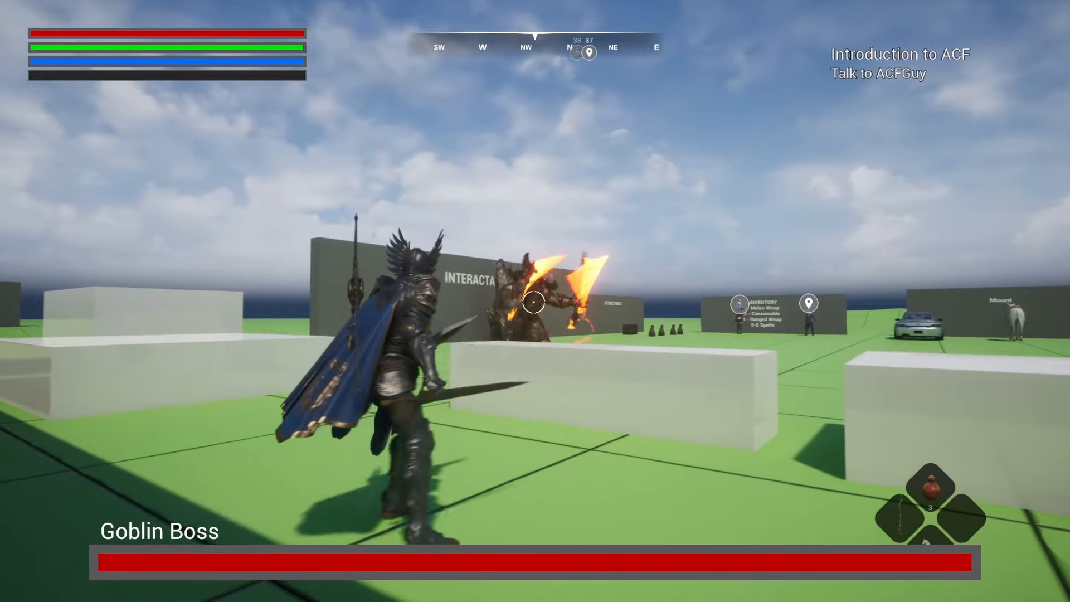
- Attack the goblin champion to test the boss health bar in combat and end the play session
key(w)
click(535, 301)
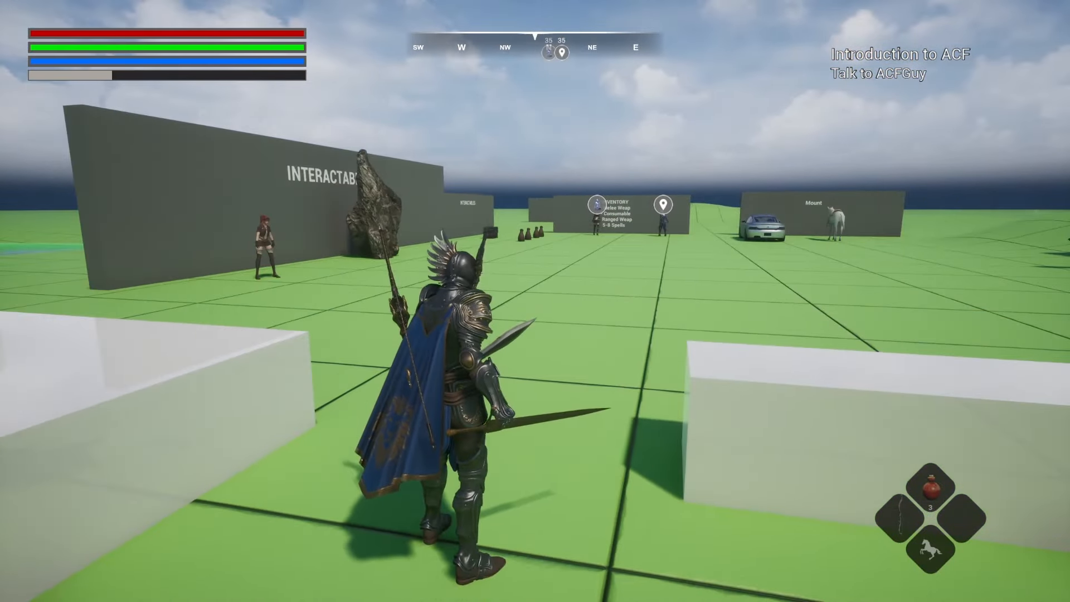
key(w)
key(s)
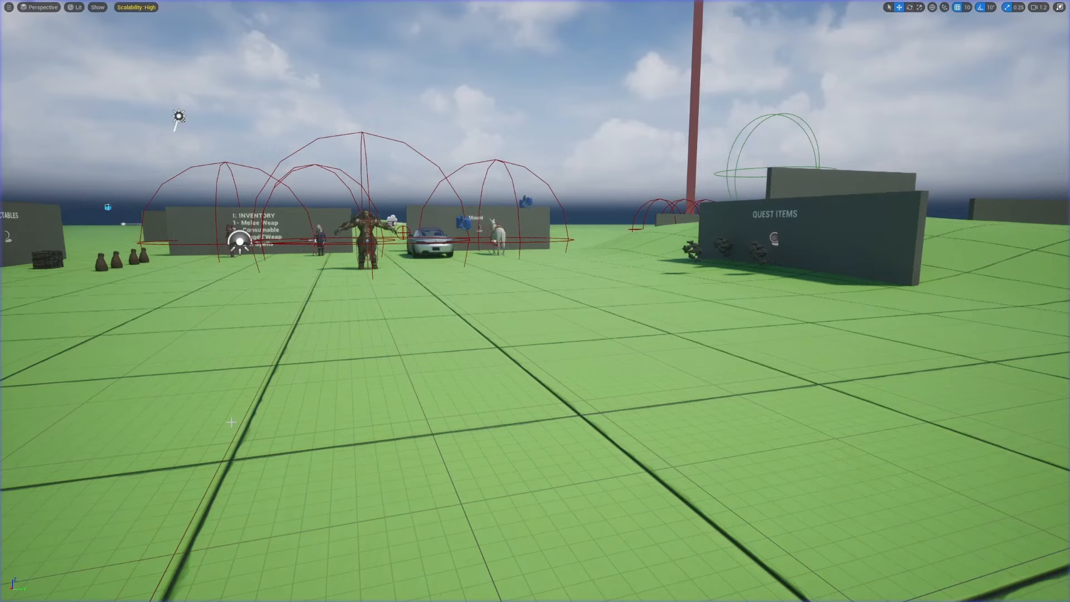
- Run UltimateMap full screen again, approach the locked-on goblin champion with the weapon drawn, and stop the session
key(F11)
key(F11)
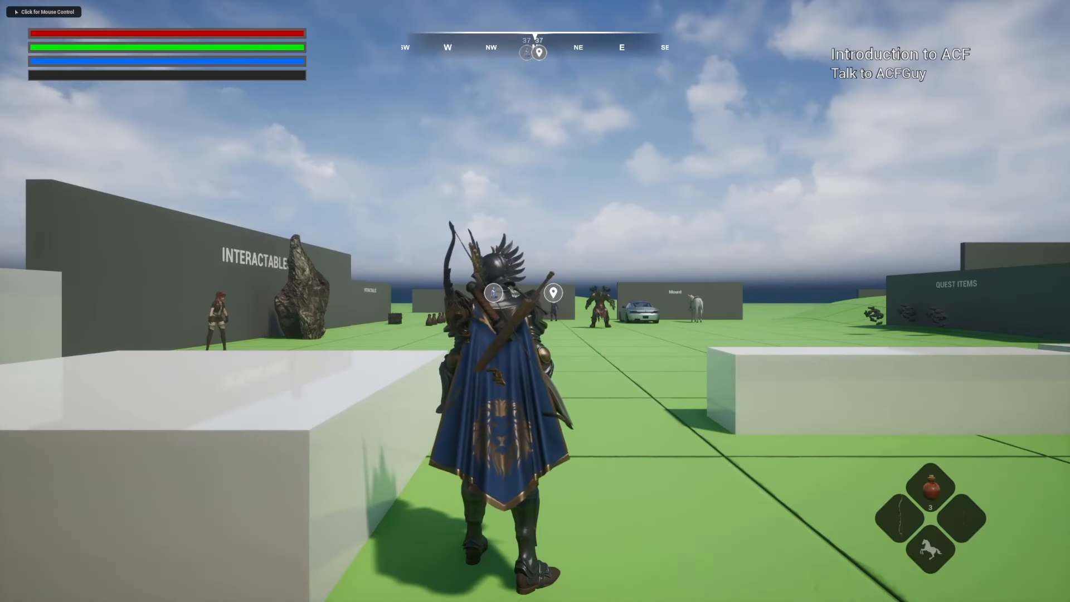
key(w)
key(1)
key(Tab)
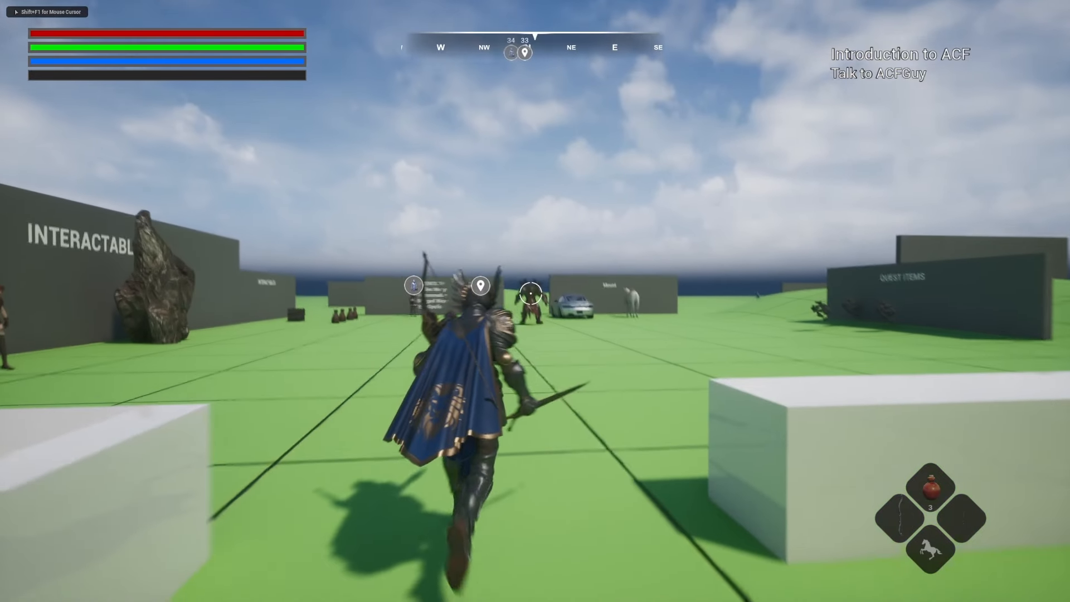
key(w)
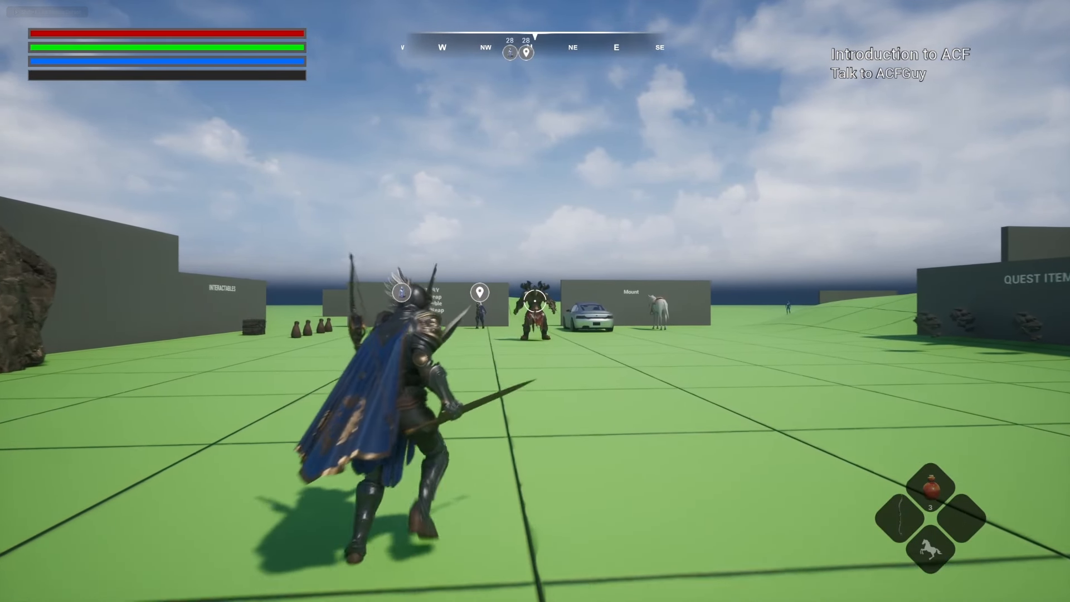
key(Escape)
key(F11)
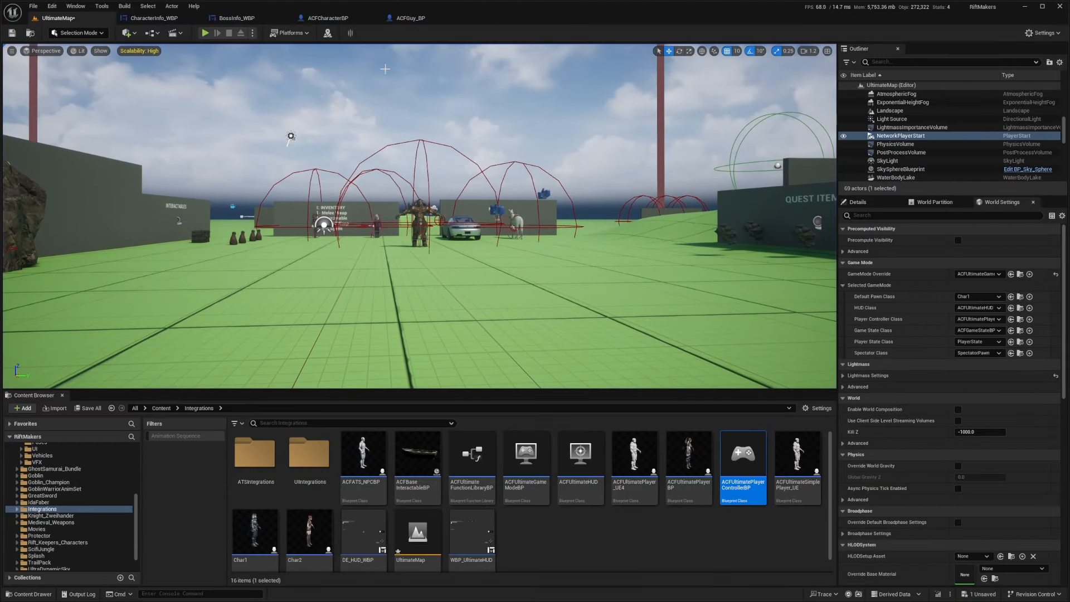
click(248, 19)
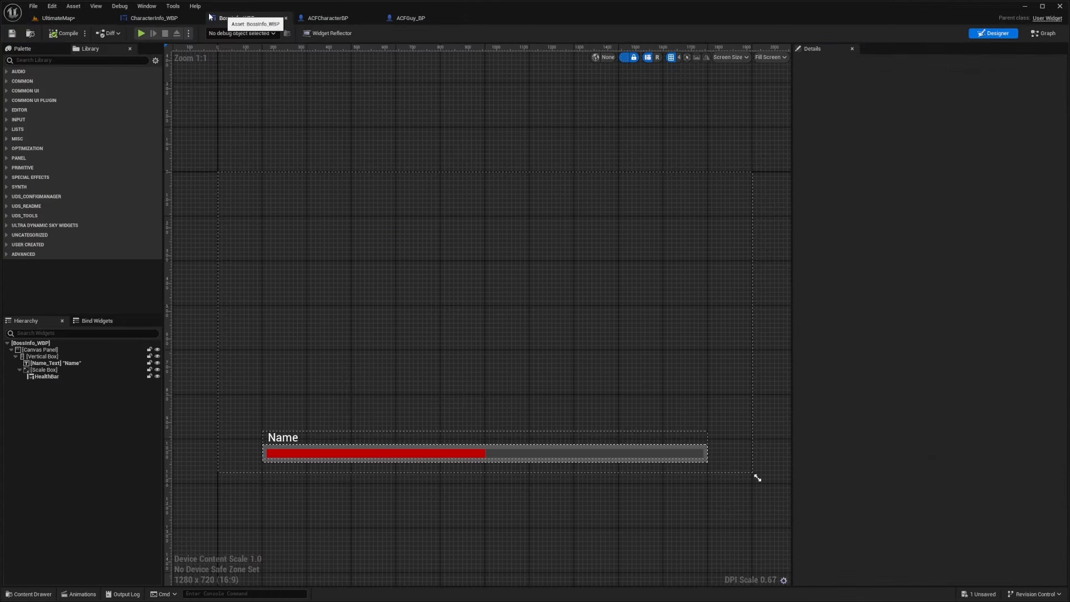
click(140, 19)
click(61, 19)
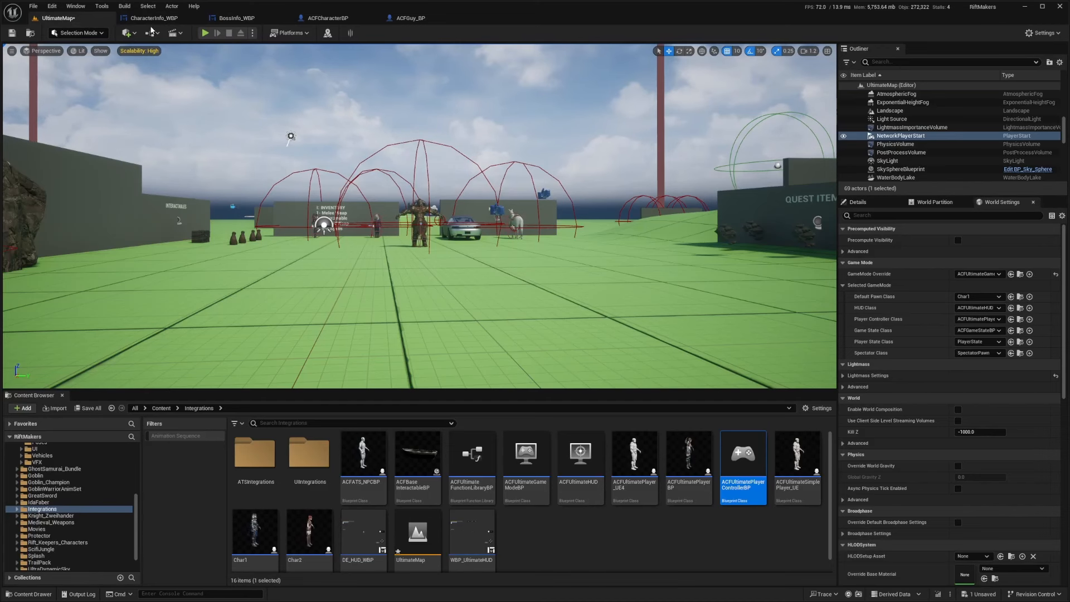
- Play-test UltimateMap once more, fighting the goblin champion to check how the boss health bar responds to damage
click(231, 22)
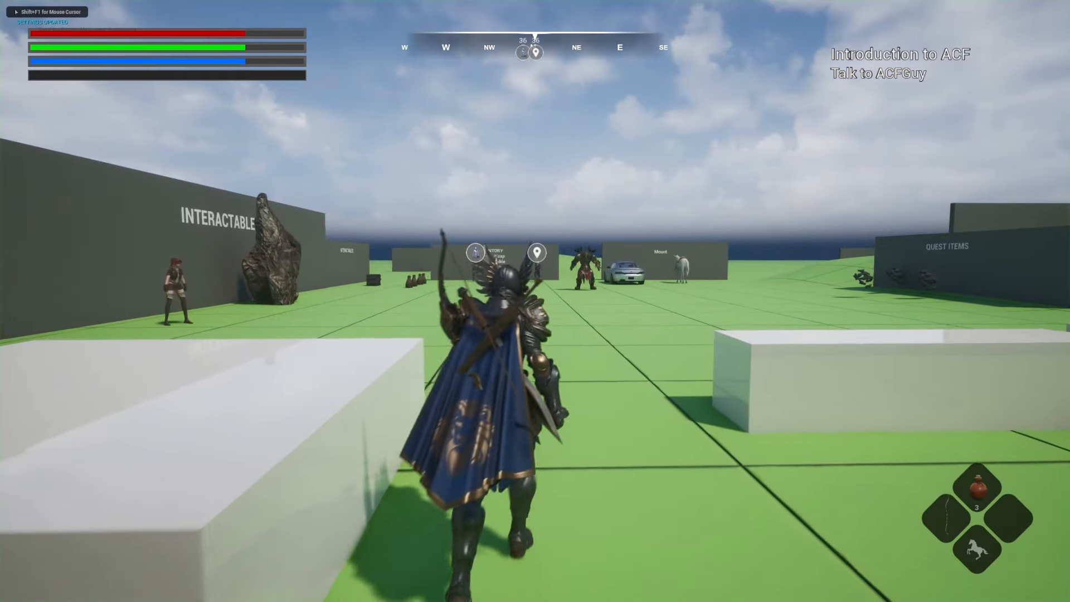
key(space)
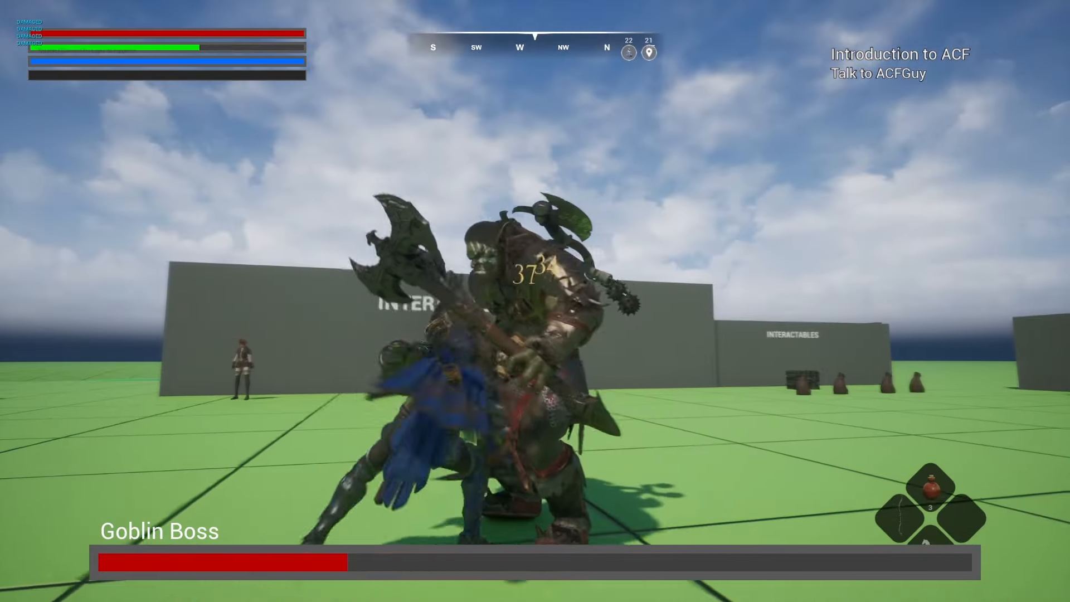
- Break off the fight and run away from the goblin champion to test removal of the boss health bar
key(space)
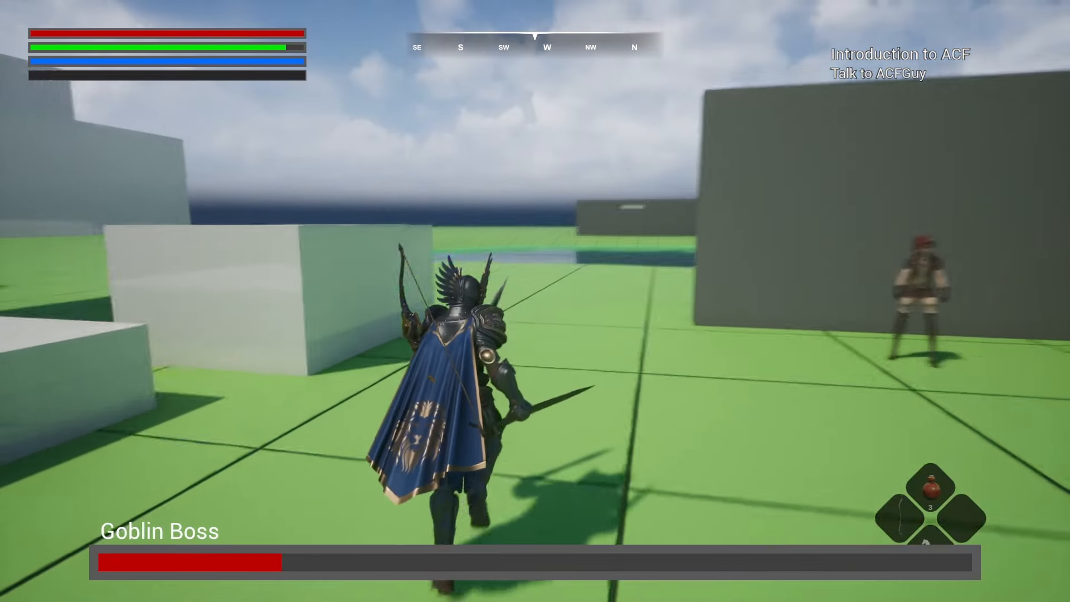
key(space)
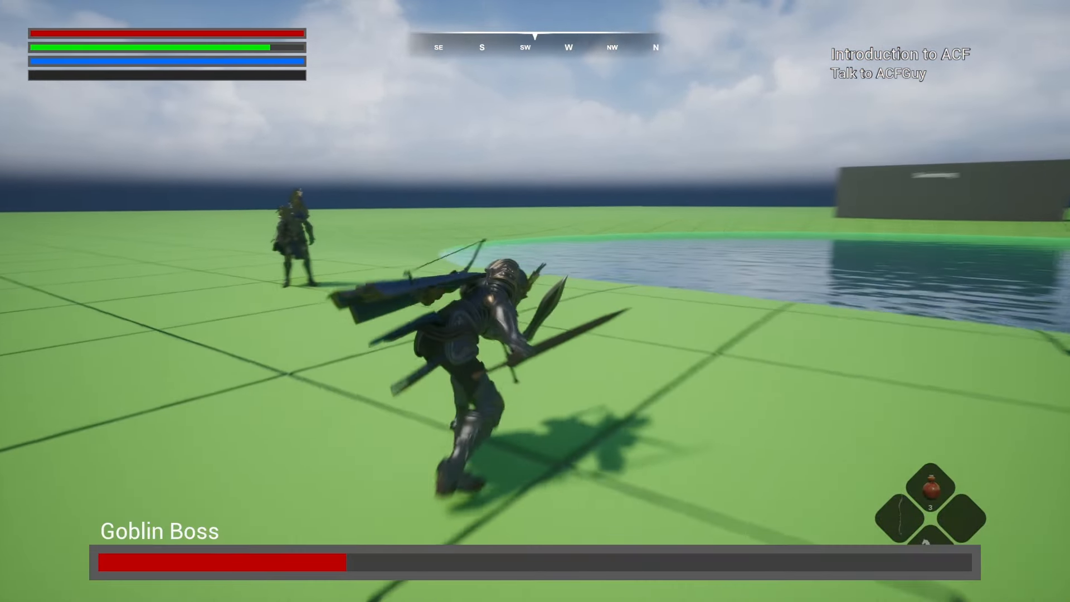
key(space)
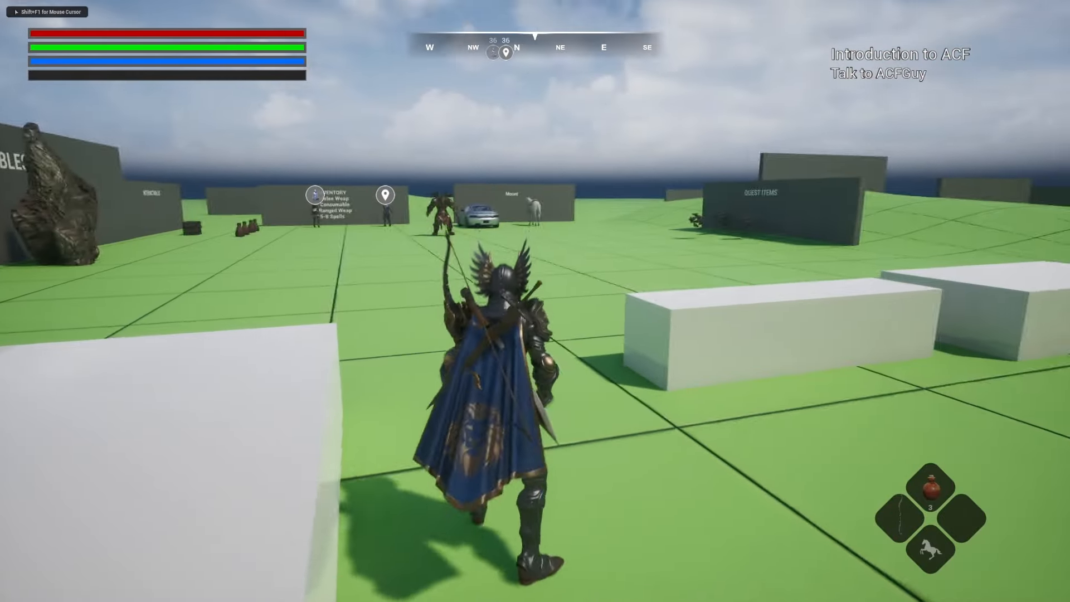
- In a fresh play session, lock on to the goblin champion, approach it and fight to test the boss health bar
key(w)
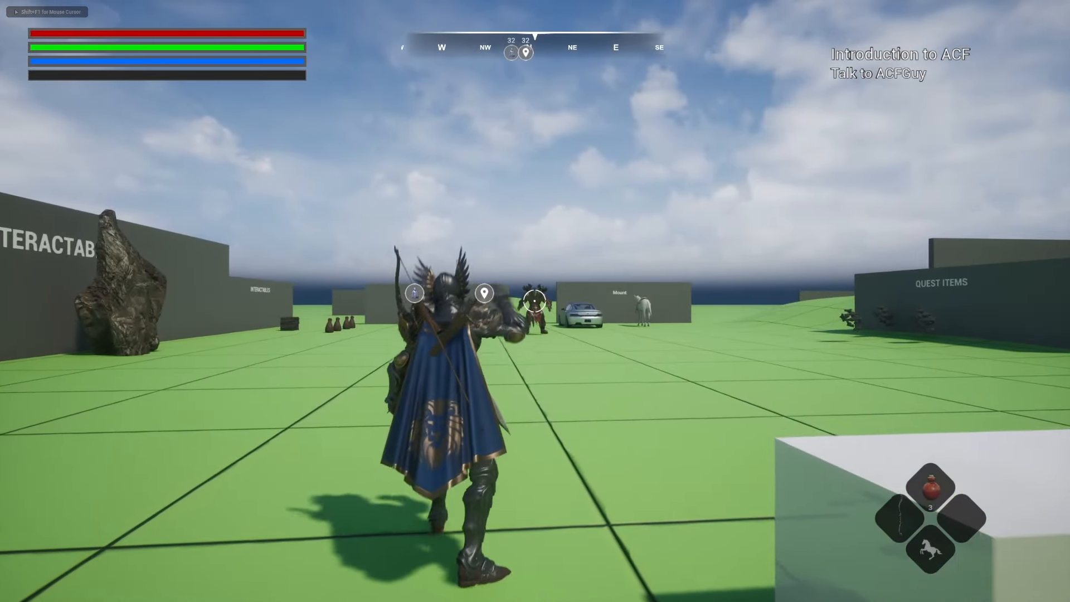
key(w)
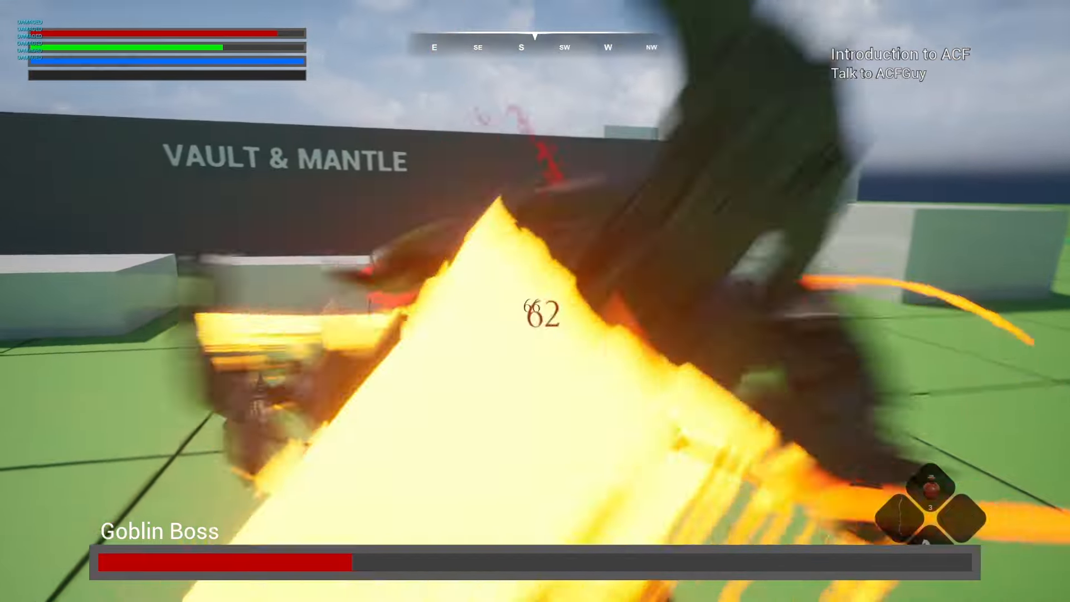
key(w)
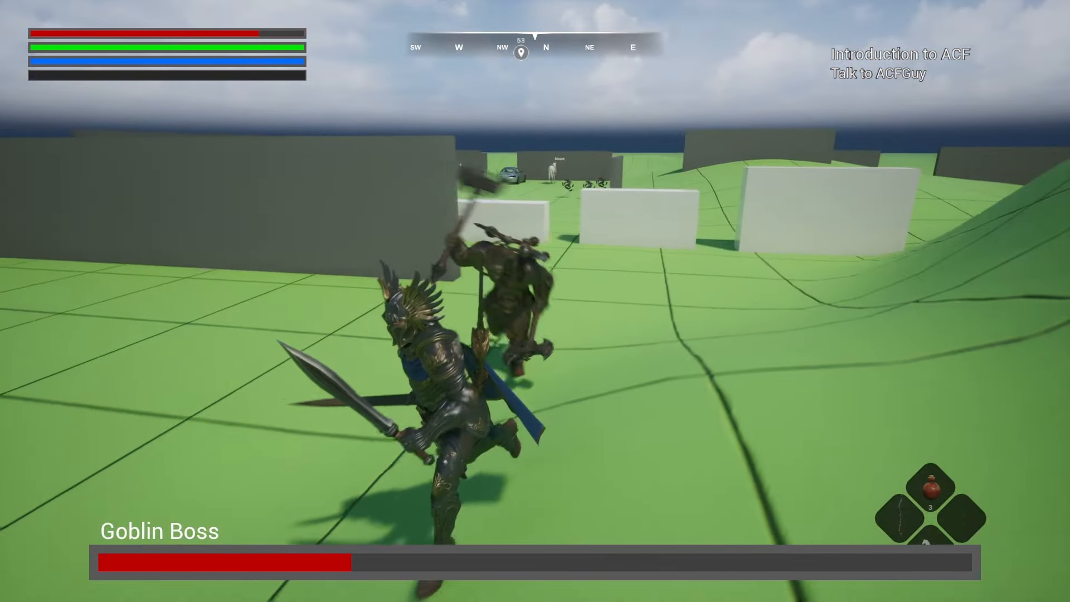
- Sprint away from the pursuing goblin champion to check how the boss health bar responds to distance
key(a)
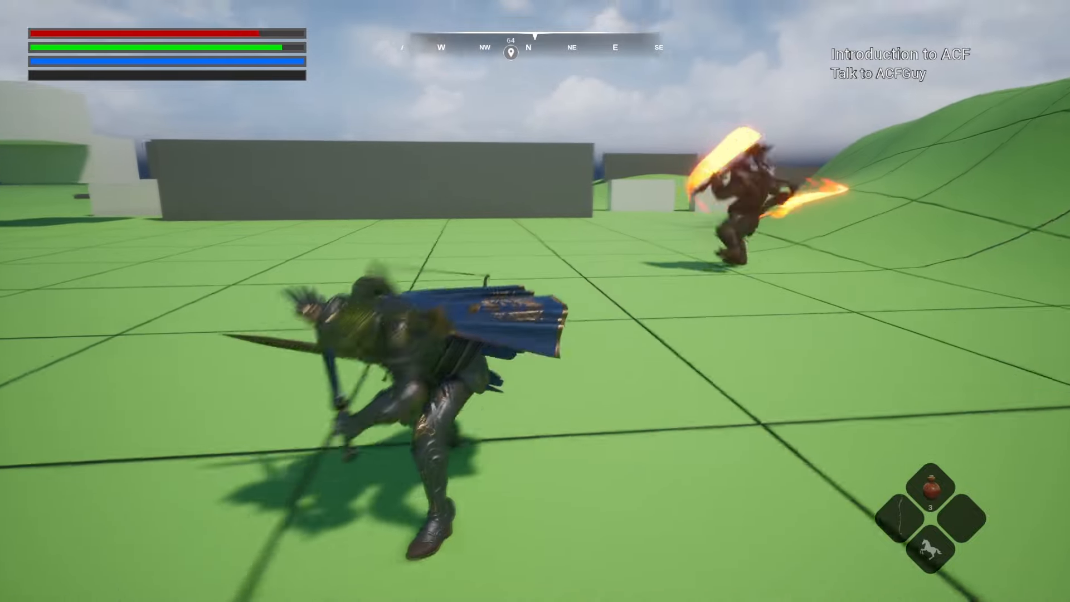
key(a)
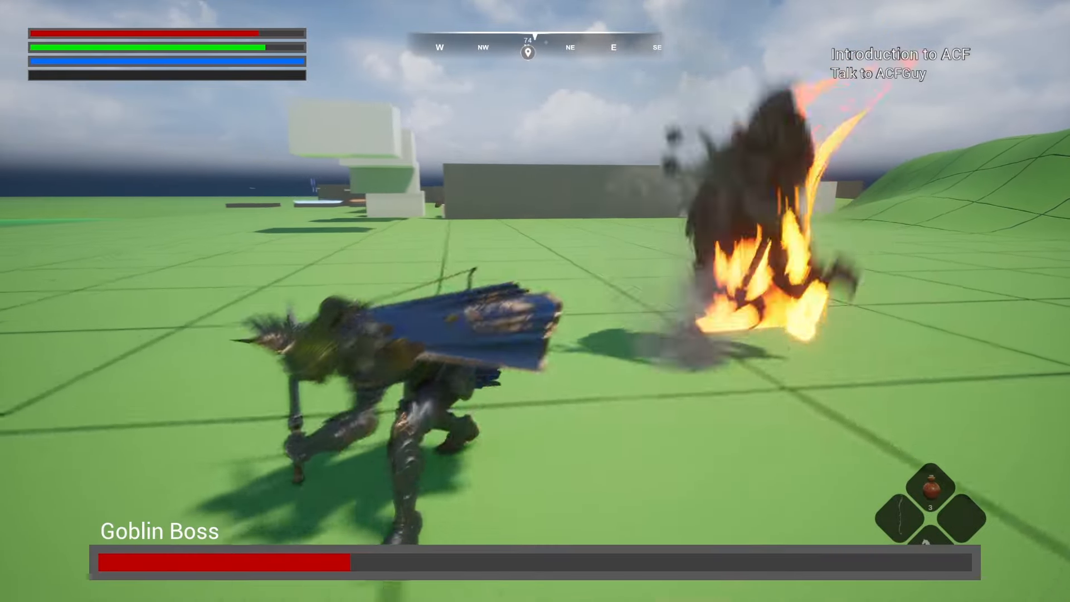
key(a)
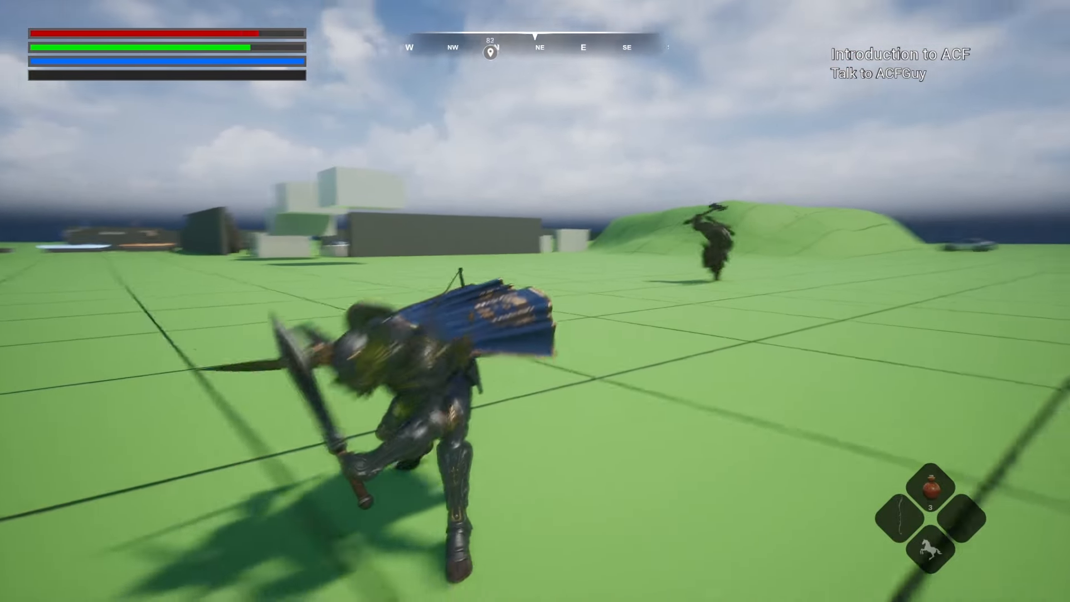
- Lock on to the goblin champion again and attack it at close range to check the health bar under damage
key(q)
key(w)
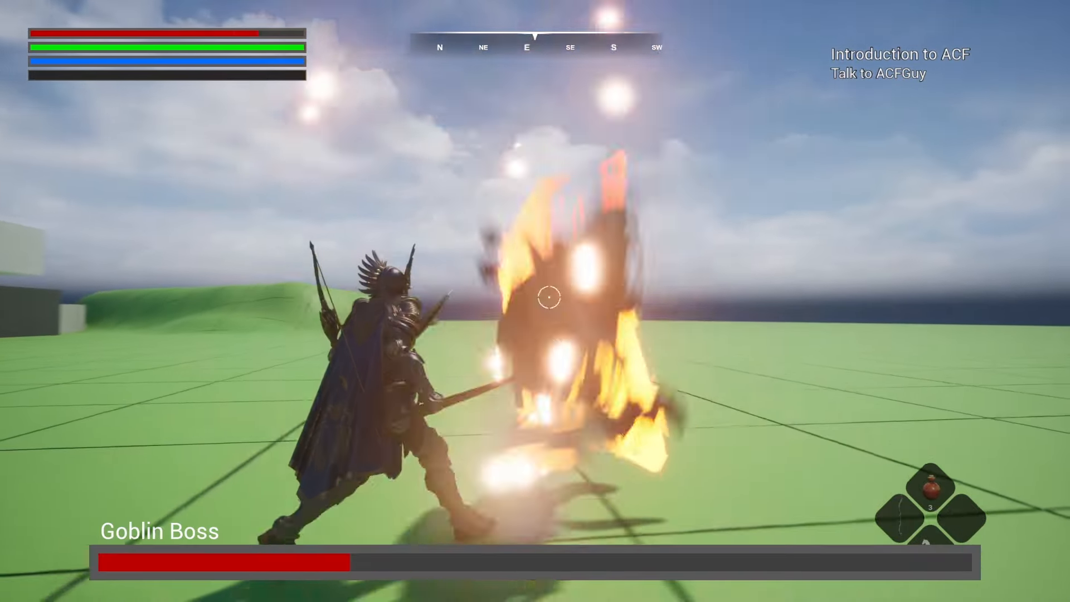
click(535, 301)
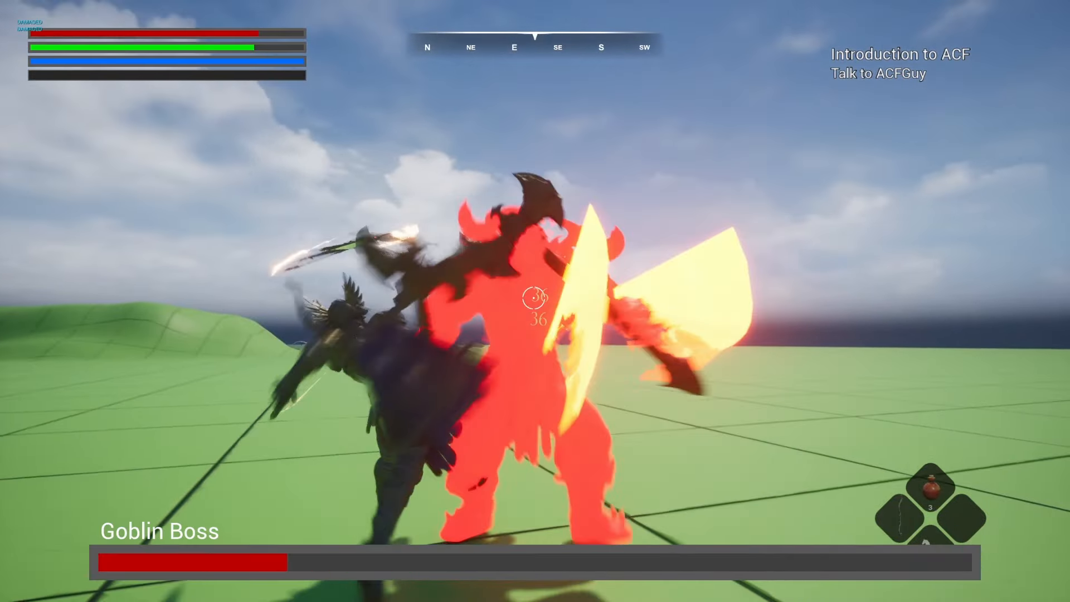